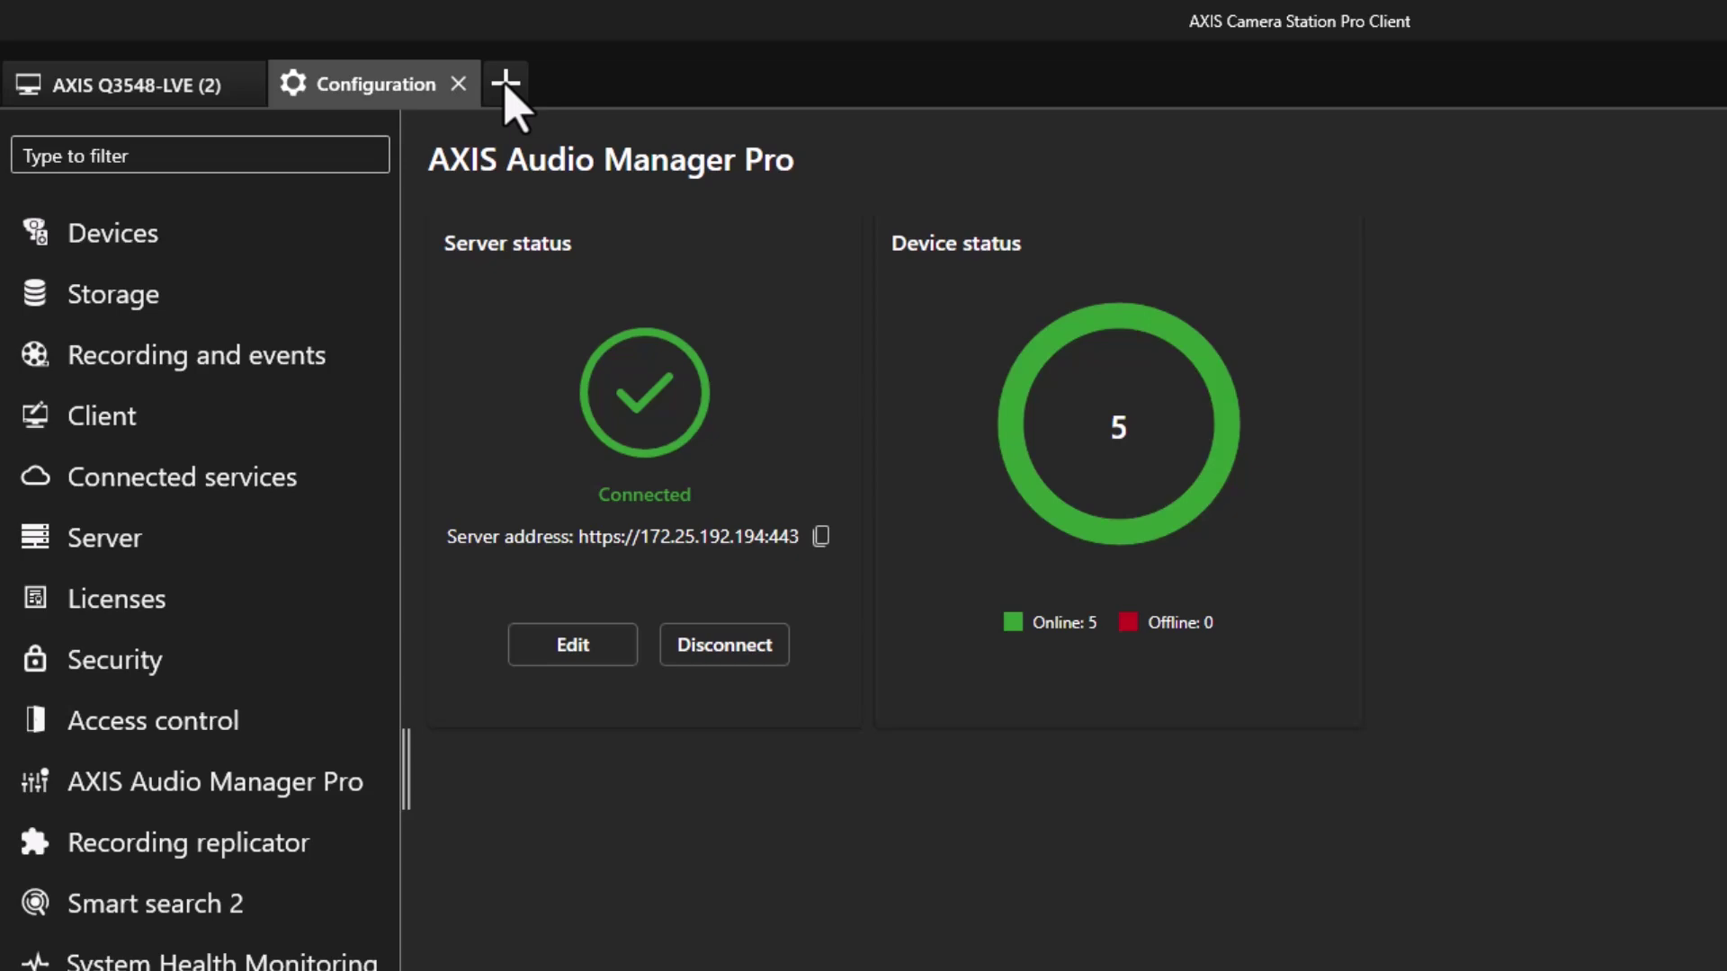
# Add an AXIS Audio Manager Pro tab and log in with the account username and password.
pyautogui.click(505, 84)
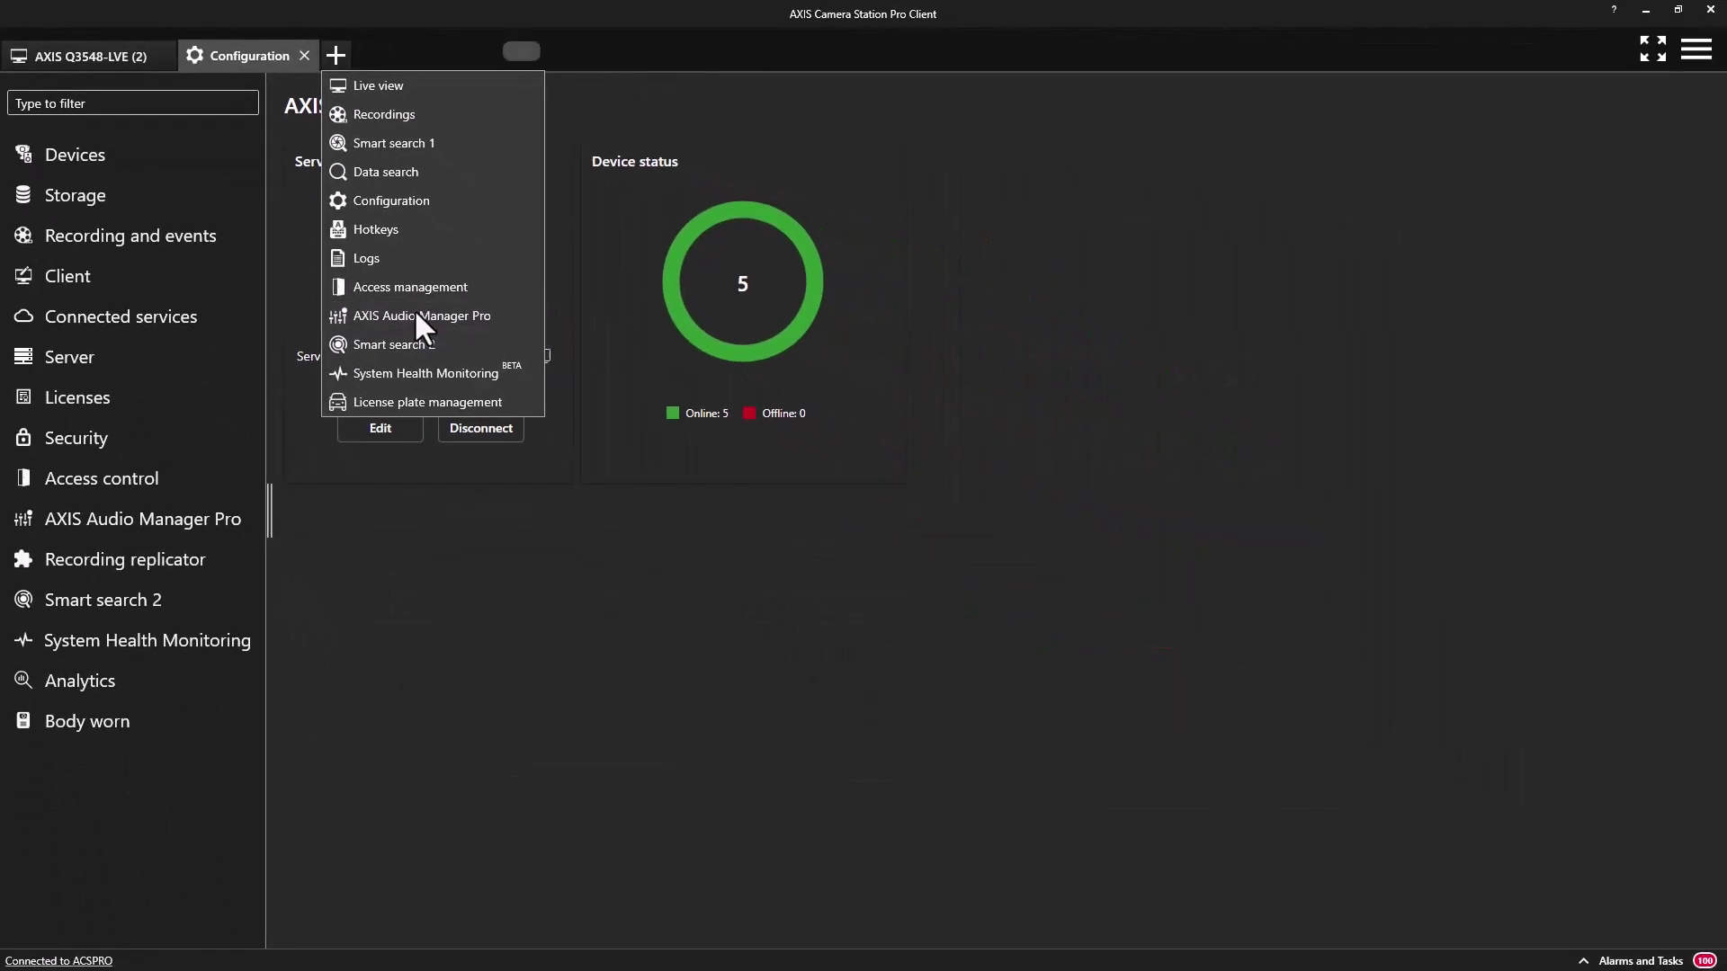
pyautogui.click(415, 314)
pyautogui.write('axis')
pyautogui.press('Tab')
pyautogui.write('••')
pyautogui.press('BackSpace')
pyautogui.press('BackSpace')
pyautogui.write('••••••••••')
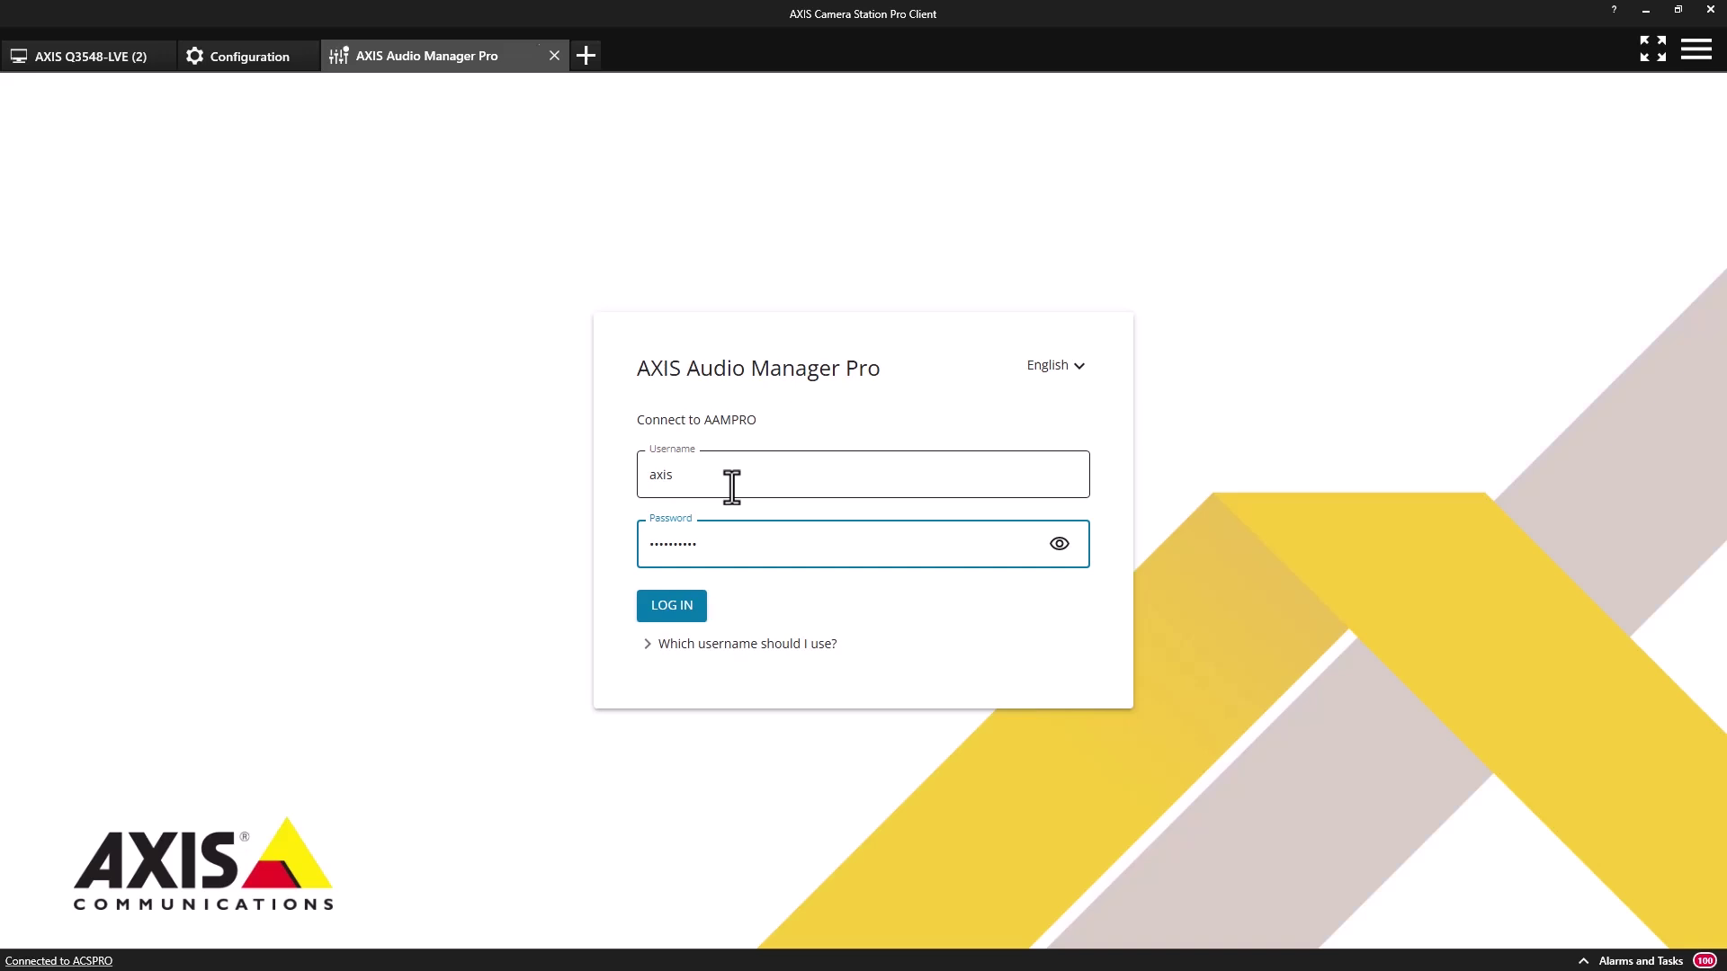
pyautogui.click(676, 608)
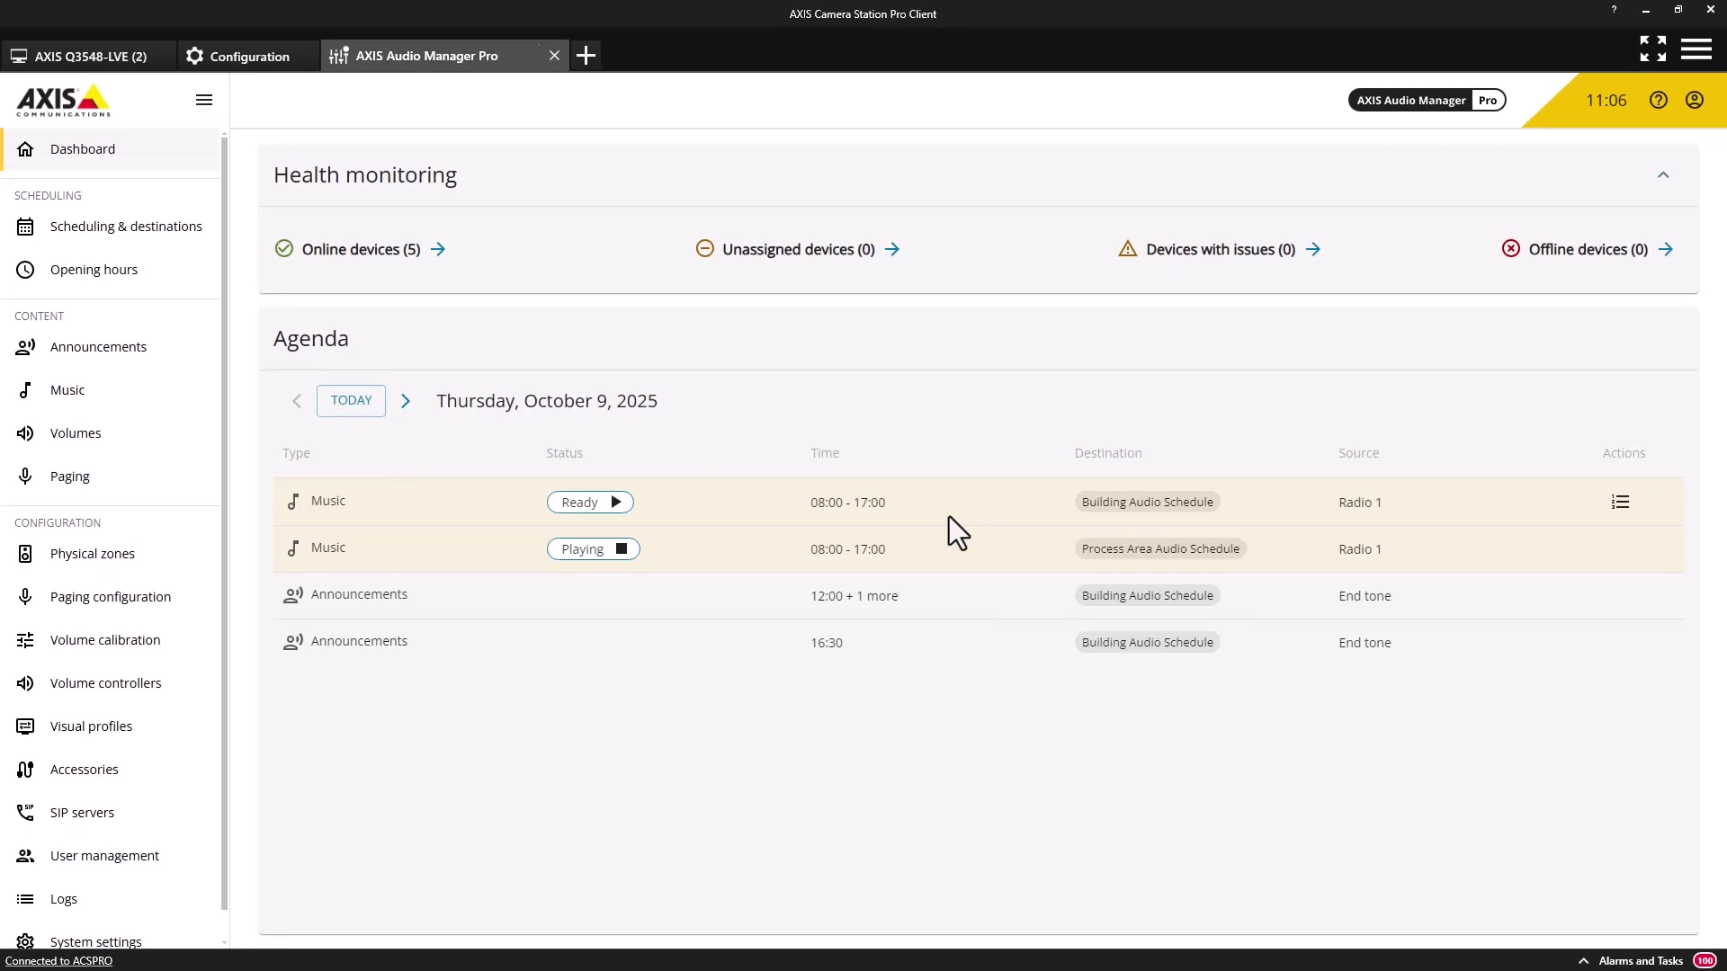
# Review the scheduling calendar, the Messages announcements folder, and the physical zones device list.
pyautogui.click(188, 255)
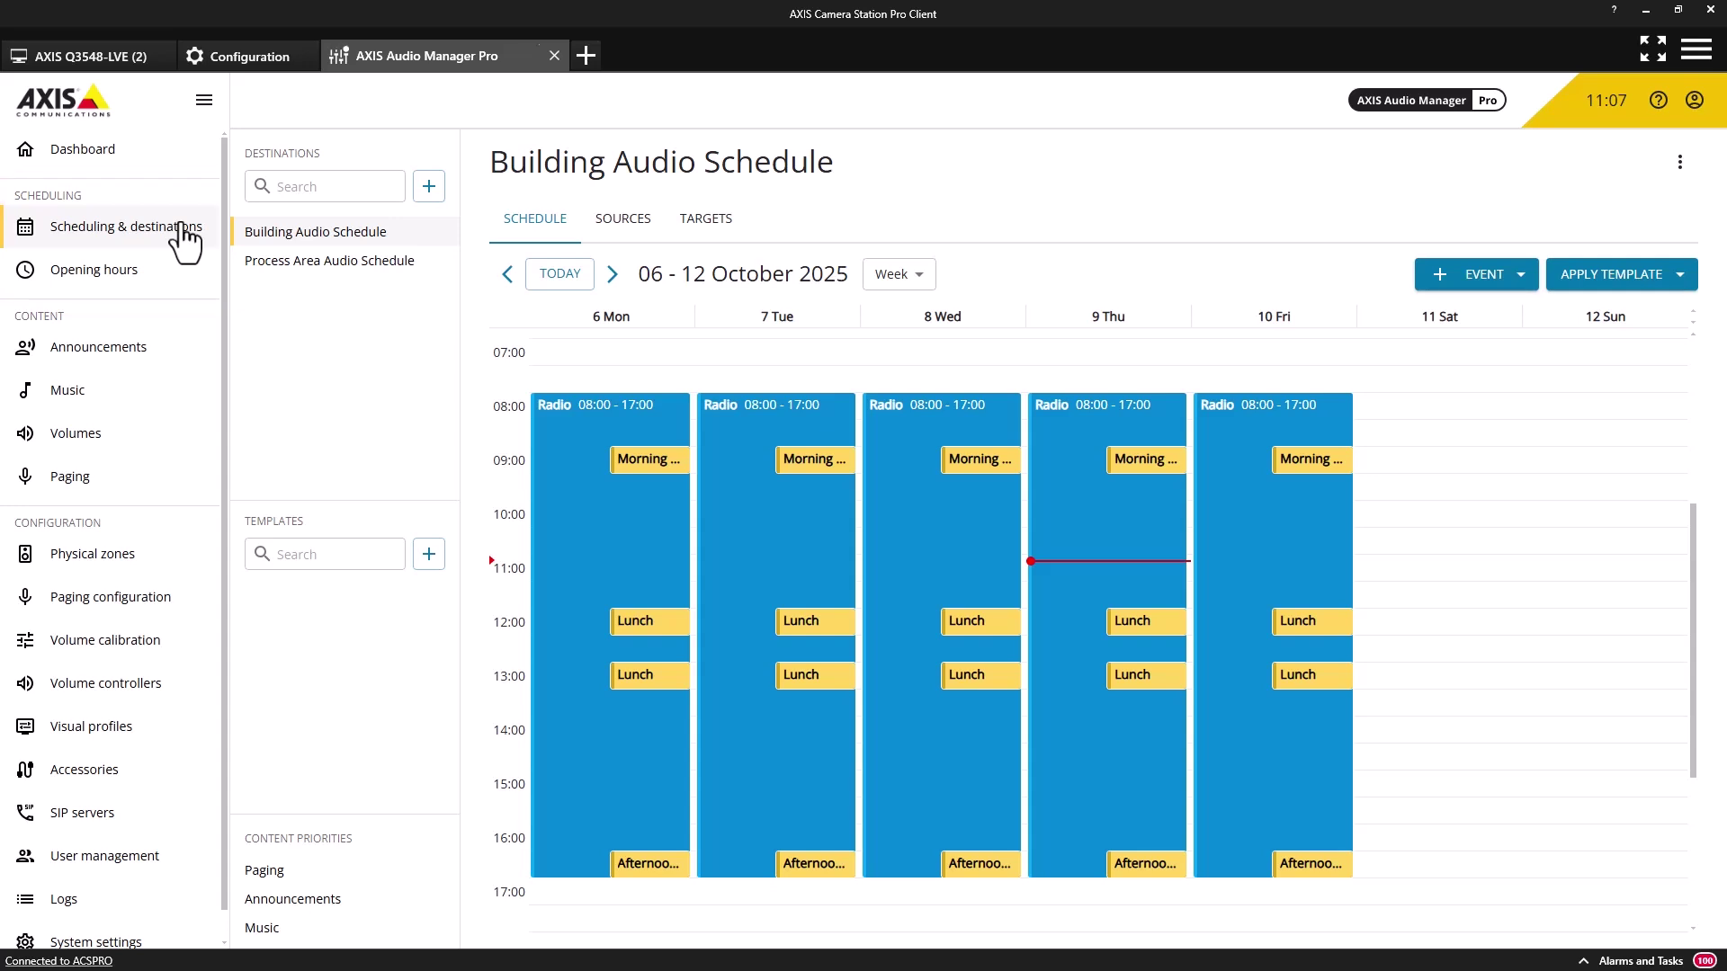
pyautogui.click(163, 358)
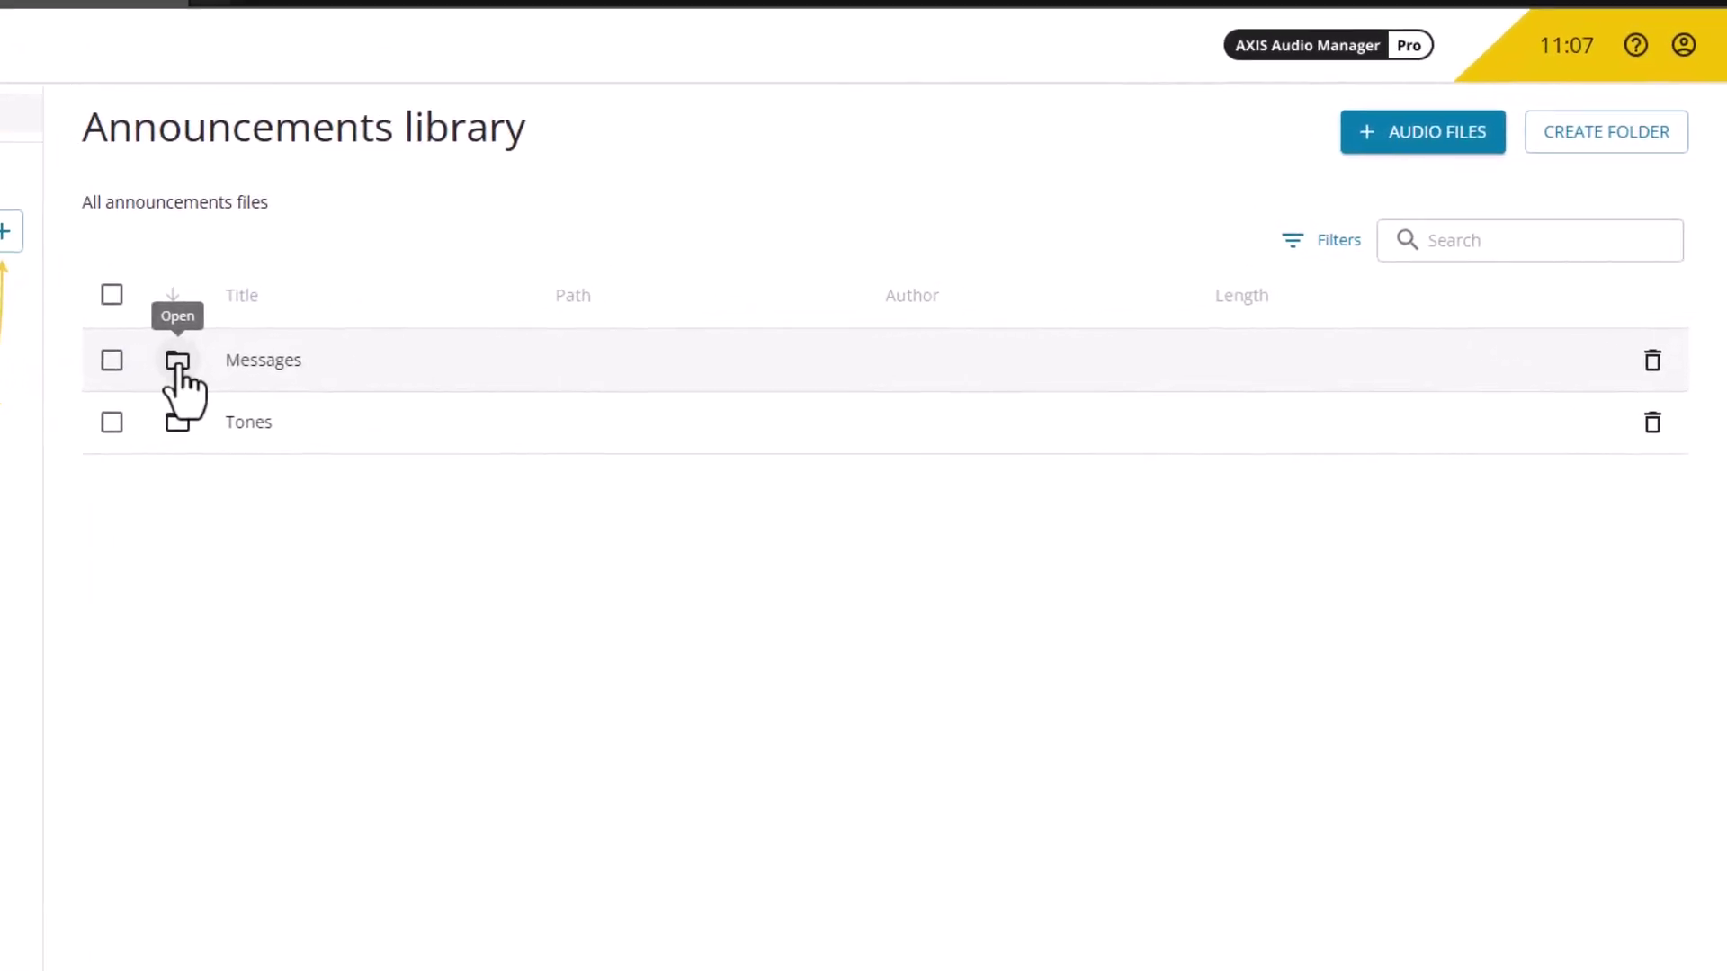
pyautogui.click(167, 362)
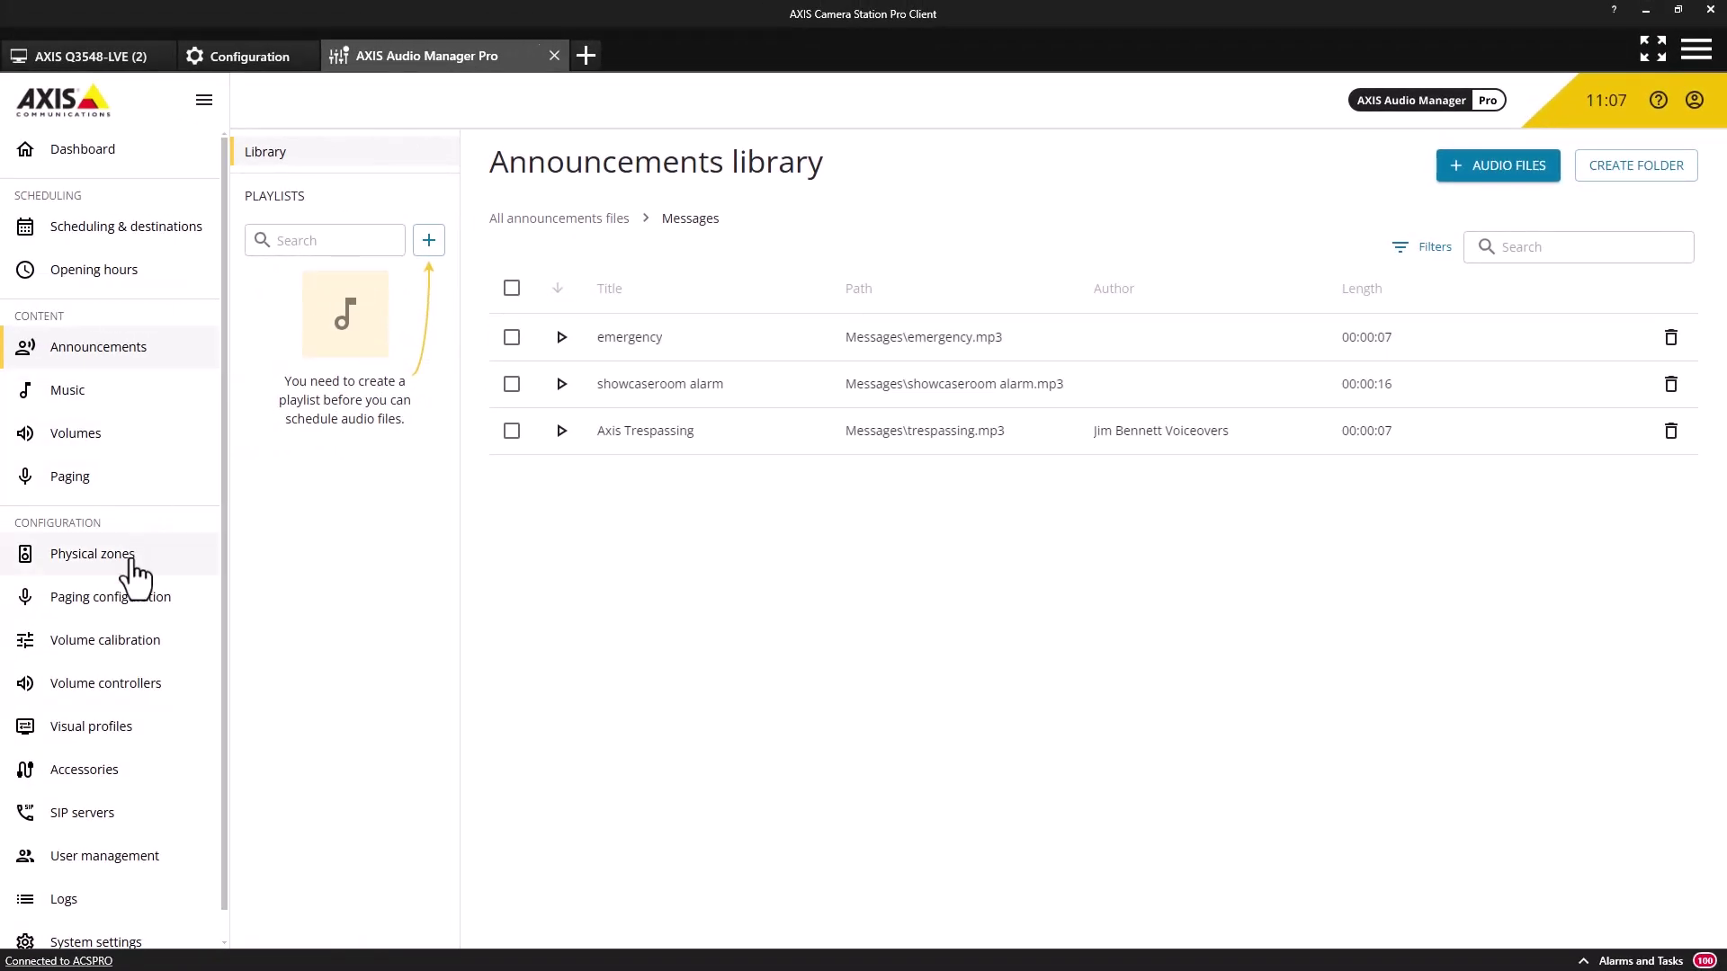
pyautogui.click(133, 562)
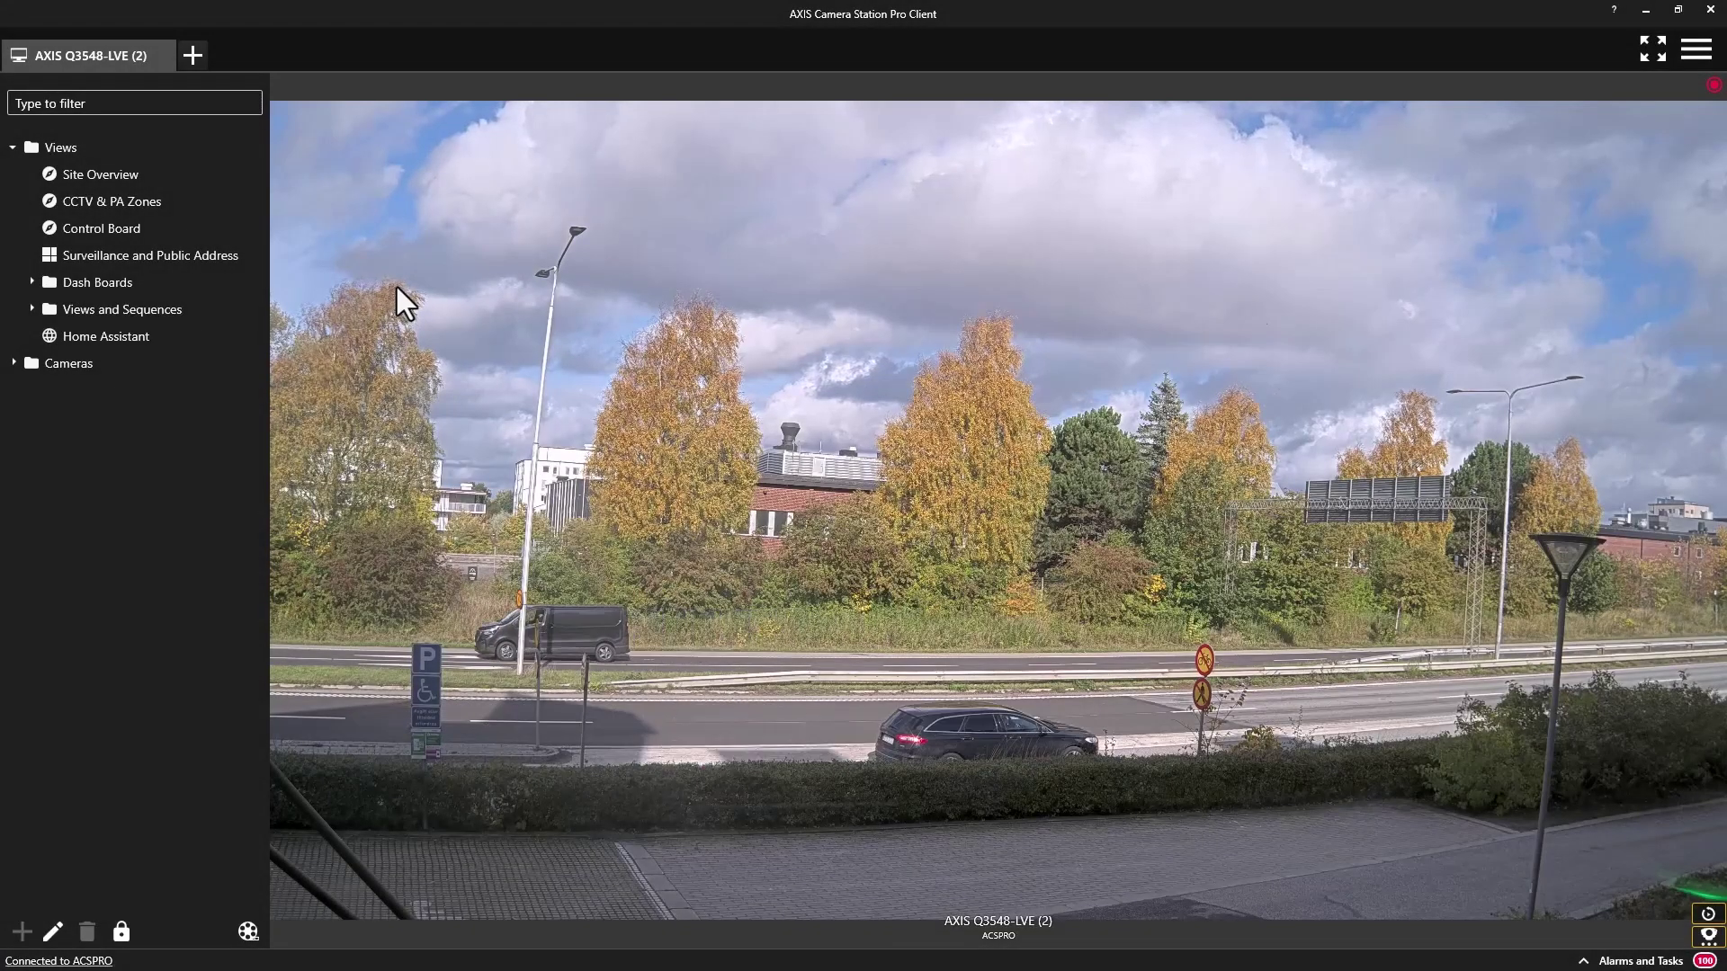
# Open the CCTV & PA Zones floor-plan view from the Views tree.
pyautogui.click(199, 209)
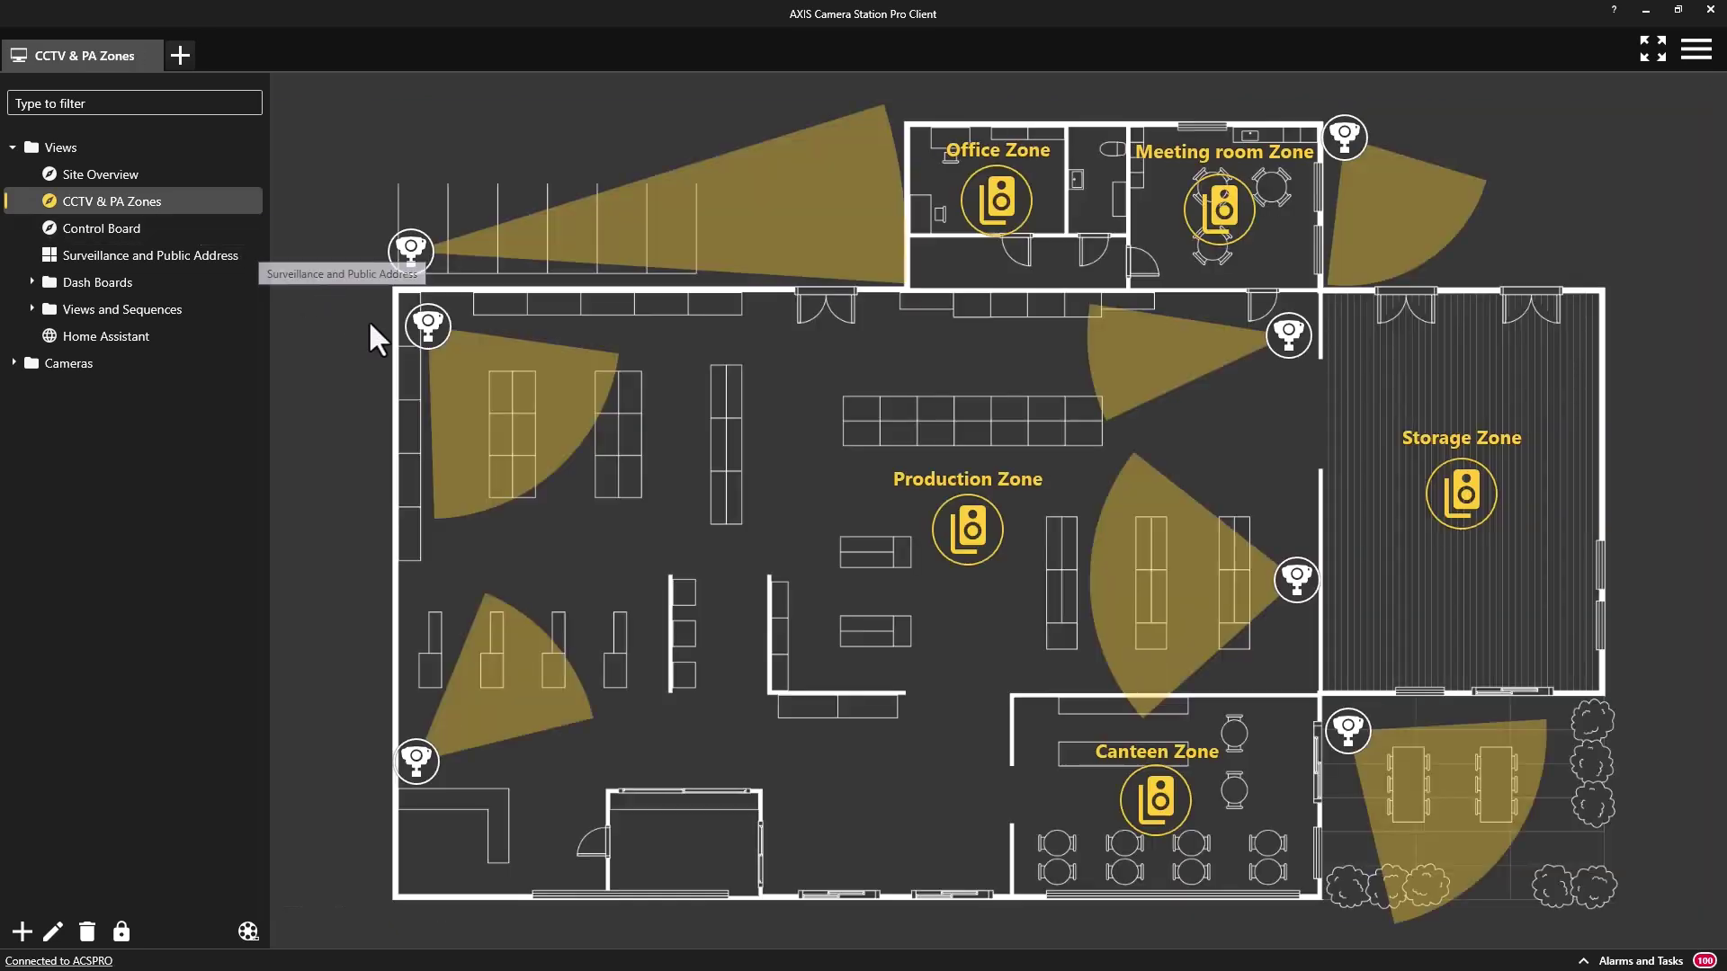
pyautogui.moveTo(439, 340)
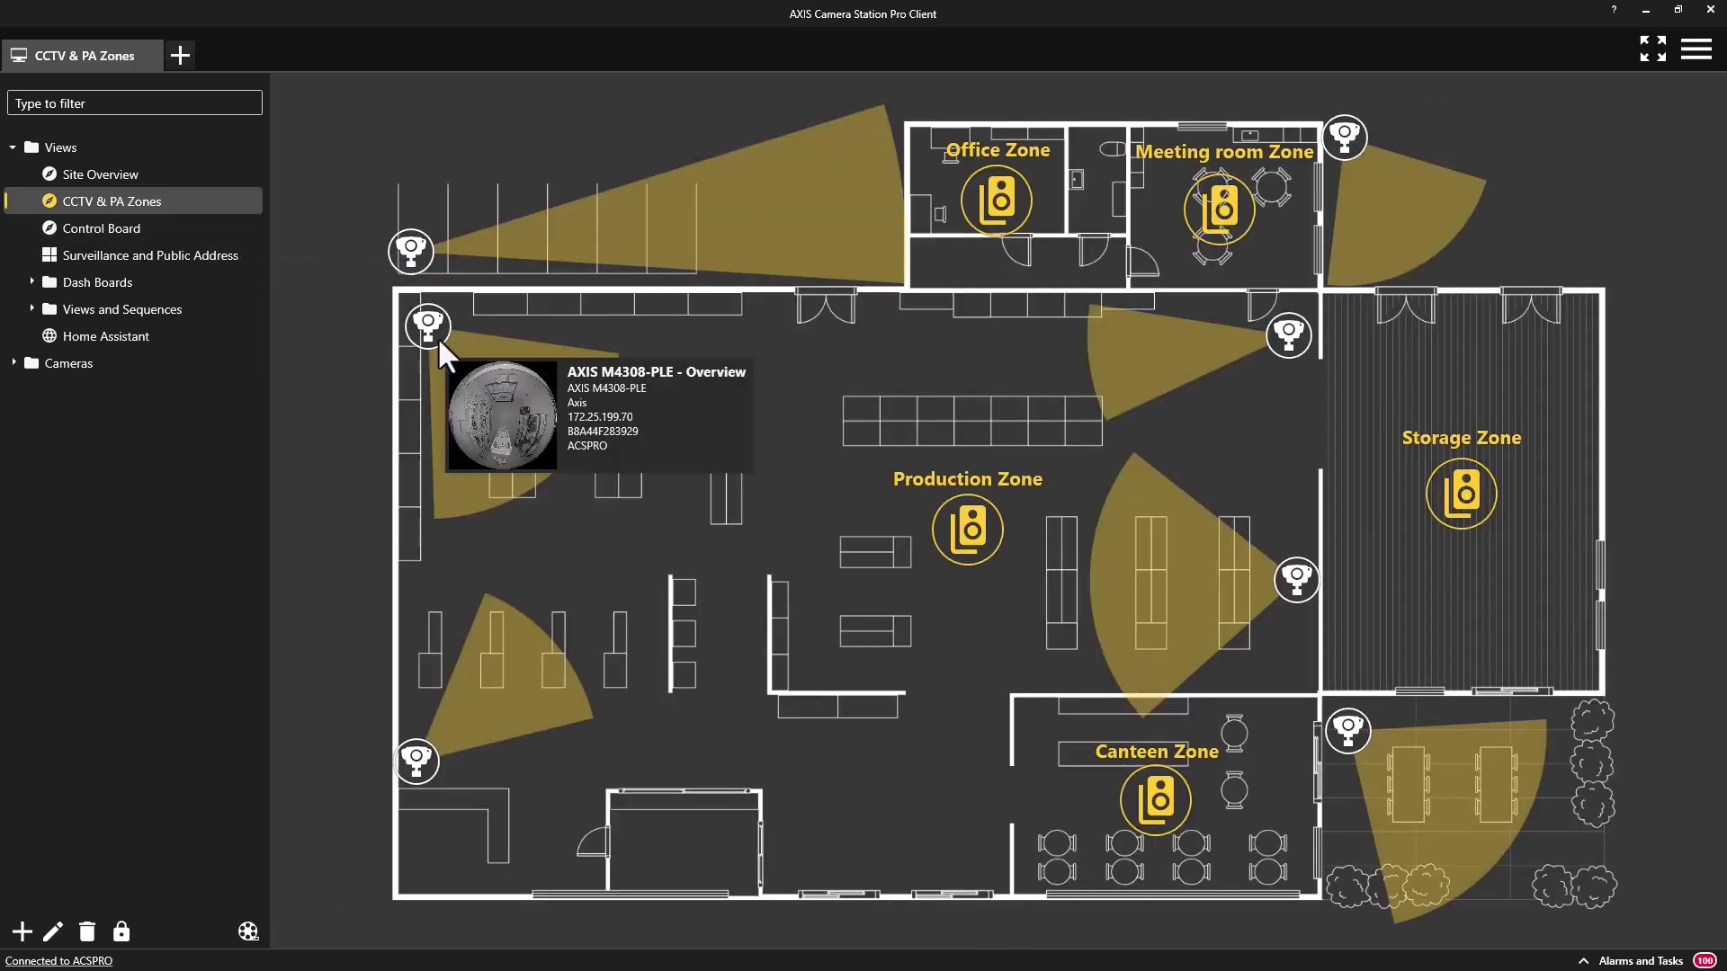
# Speak live to the Production Zone briefly, then stop the announcement.
pyautogui.click(967, 549)
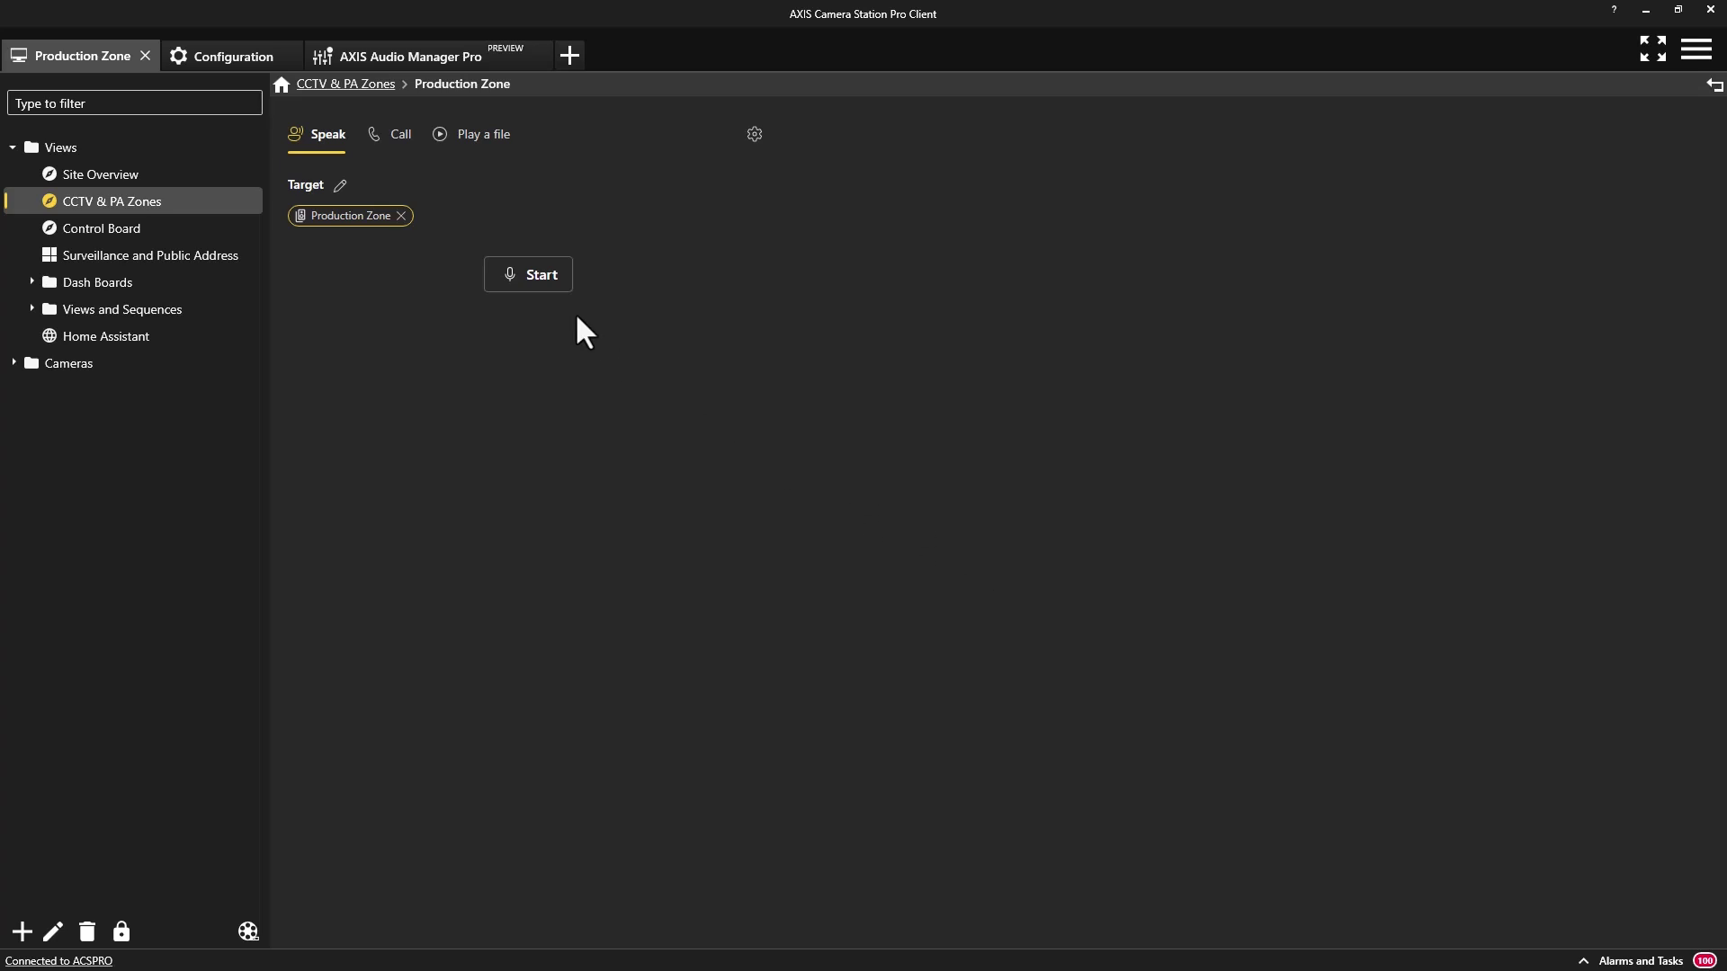
pyautogui.click(531, 282)
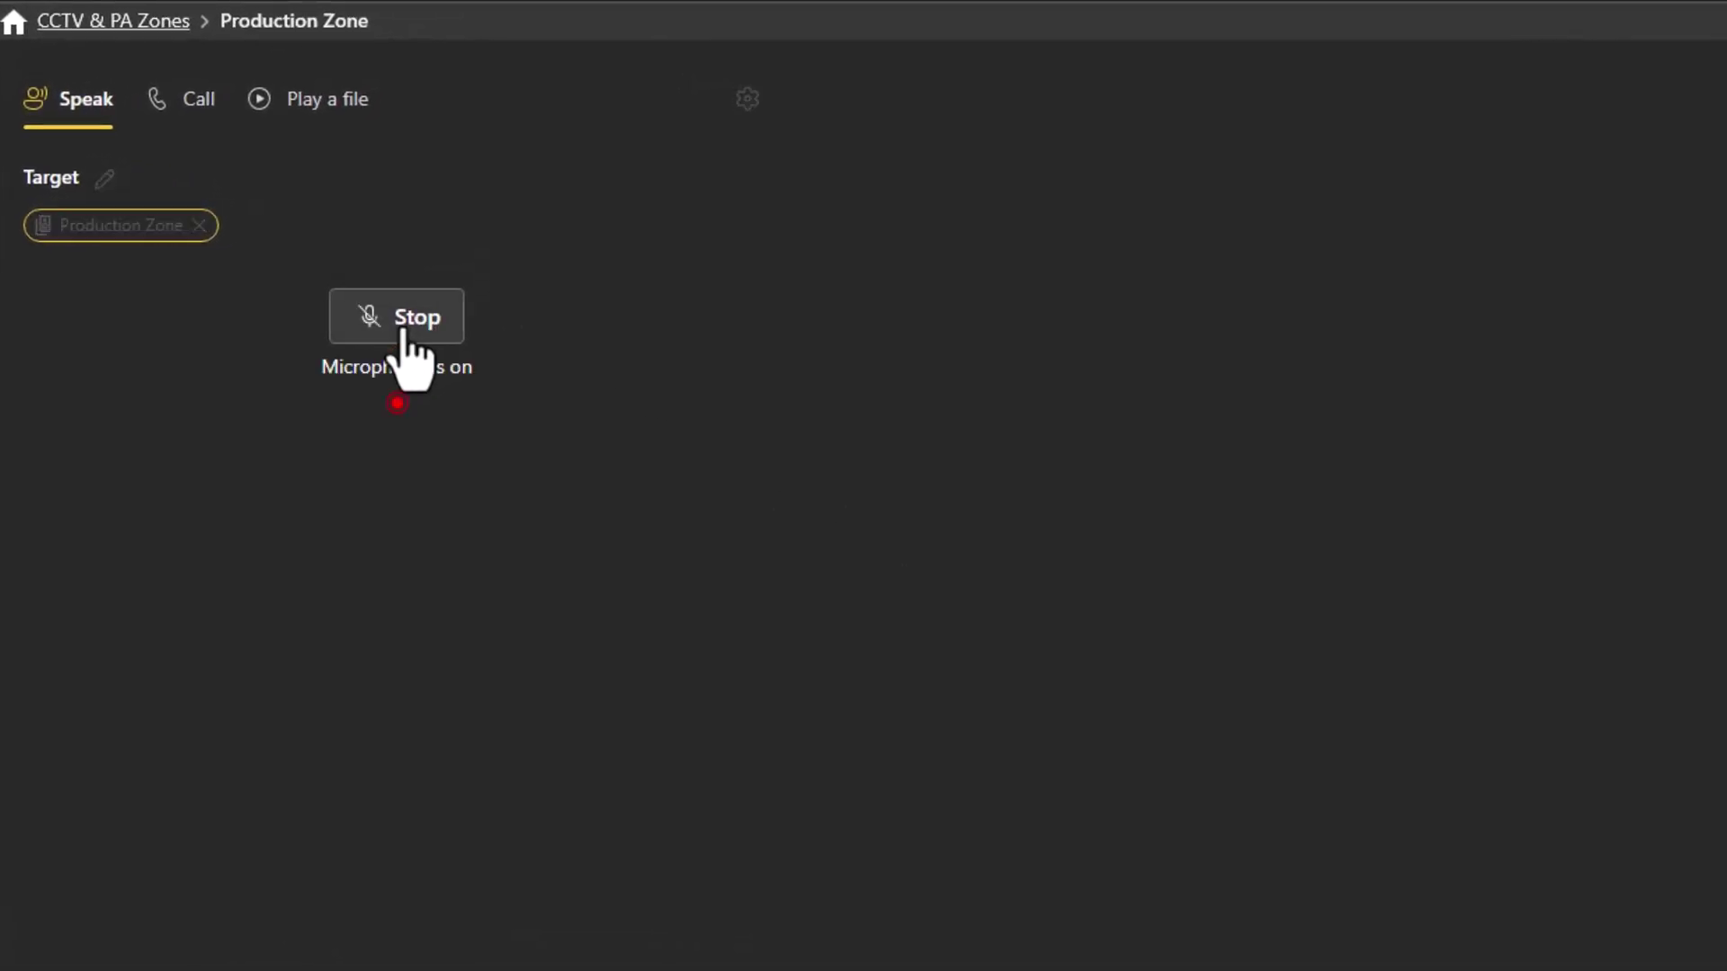
pyautogui.click(407, 338)
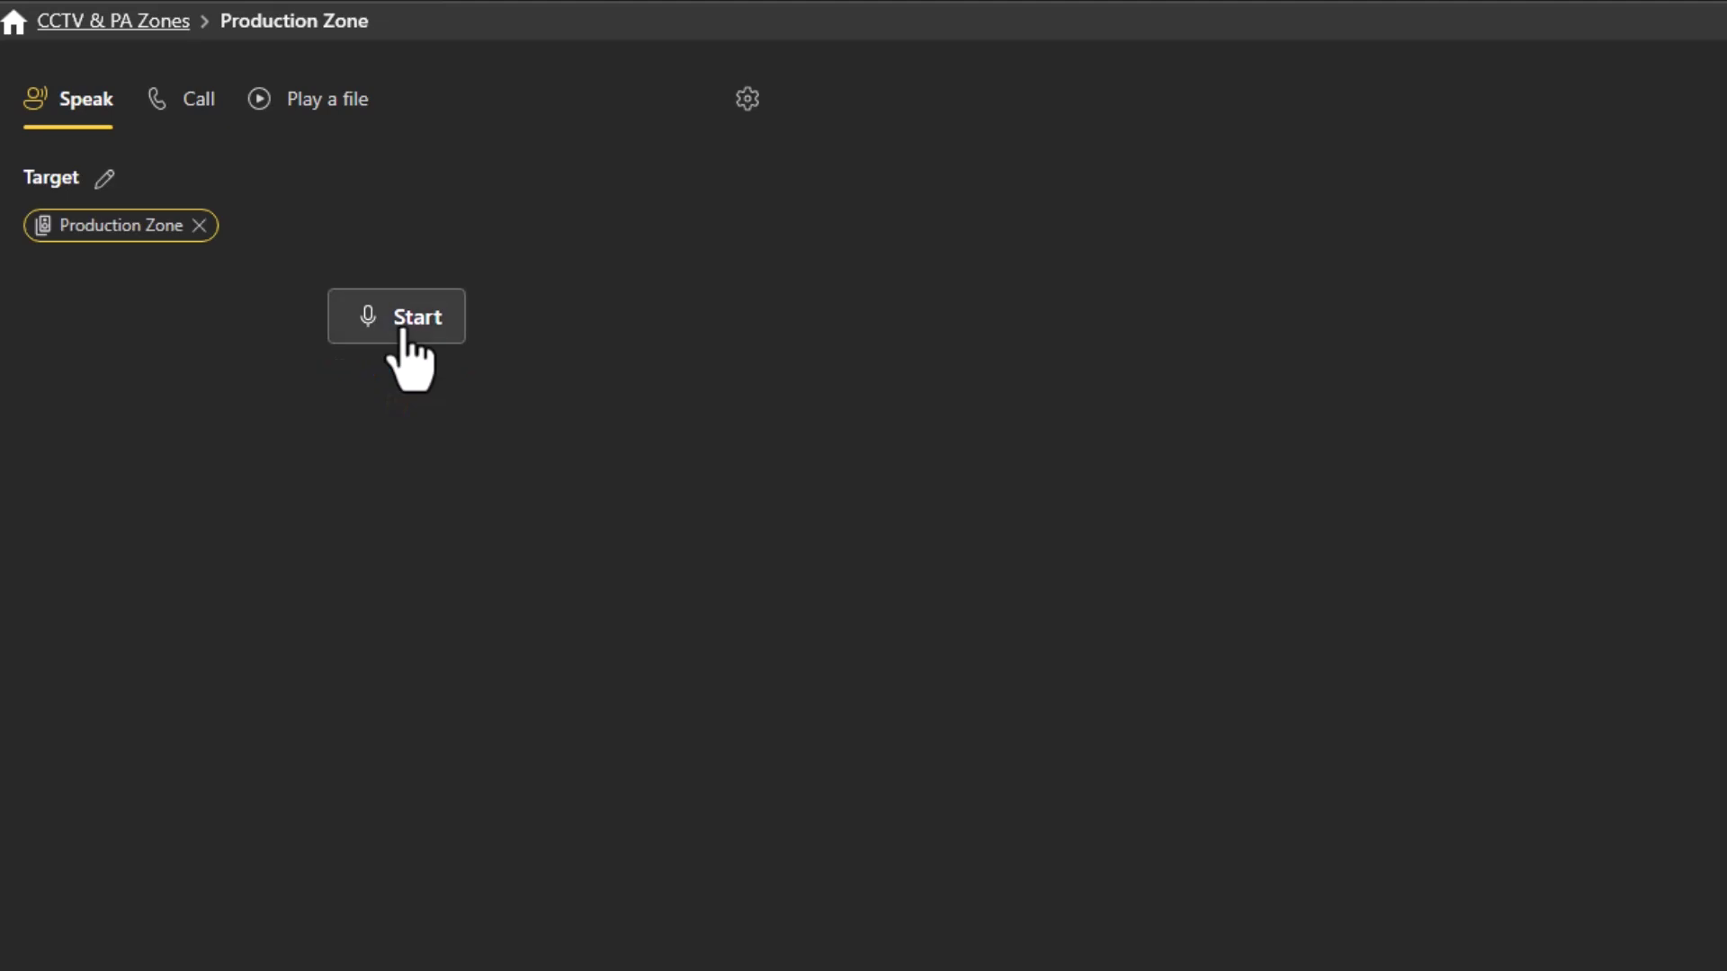
# Load emergency.mp3 from Messages and target all zones, adding Meeting Room and Office zones.
pyautogui.click(323, 108)
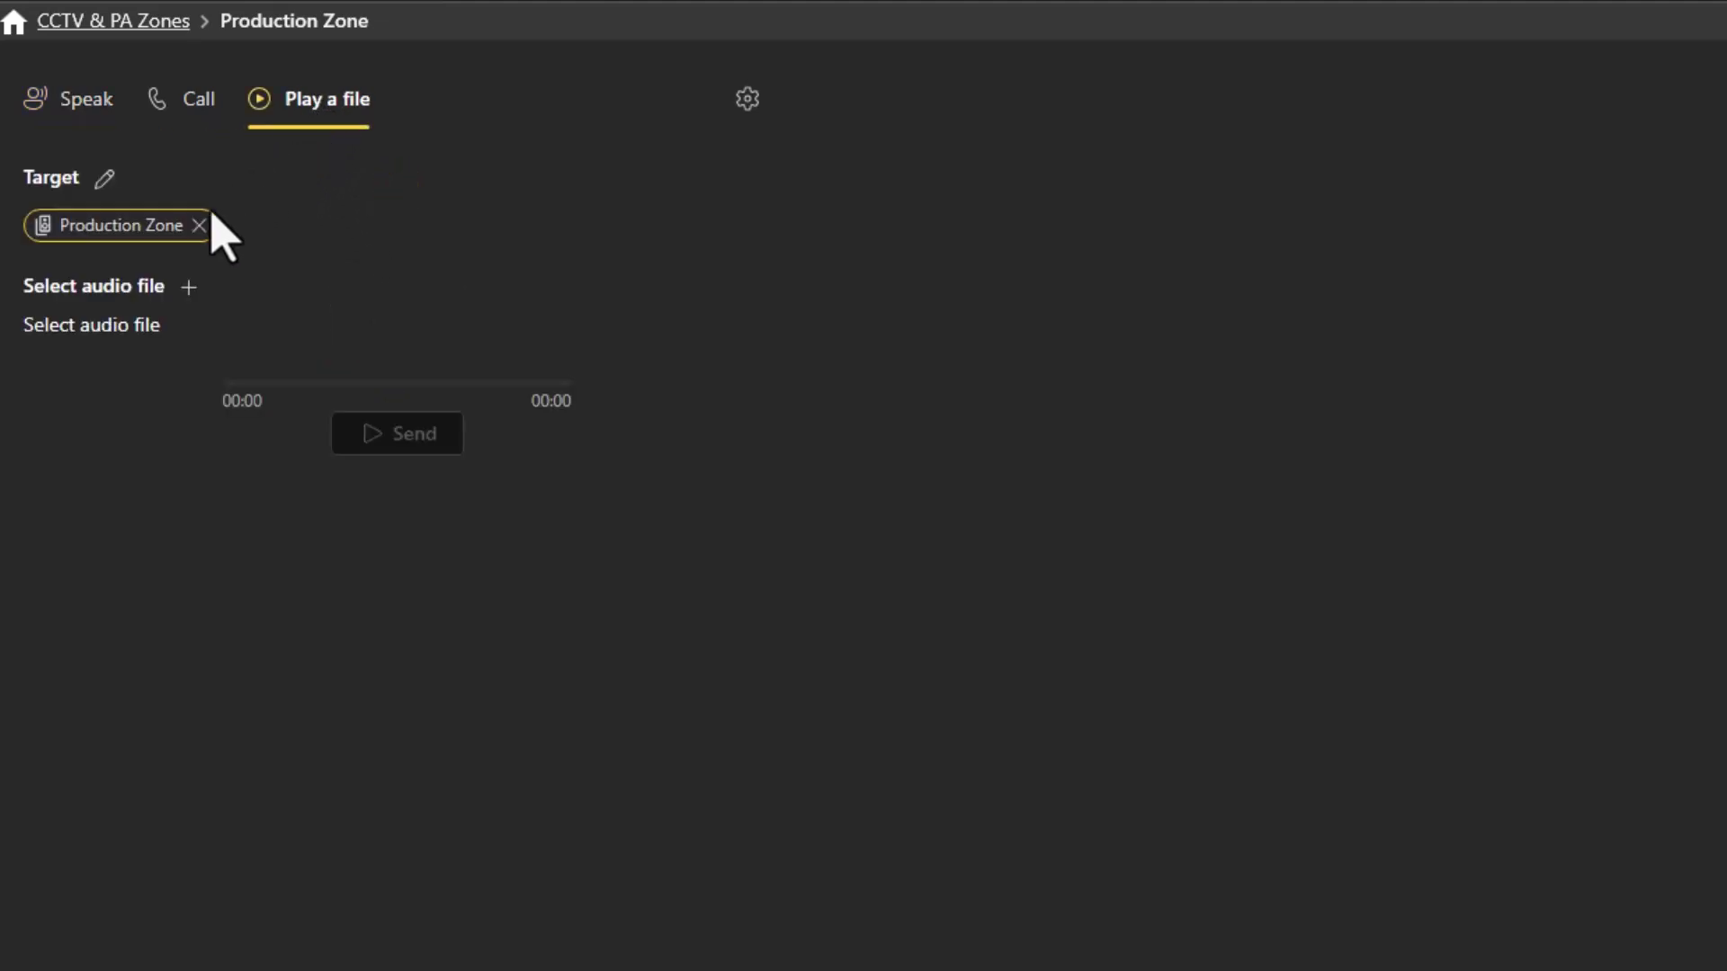
pyautogui.click(189, 288)
pyautogui.click(758, 675)
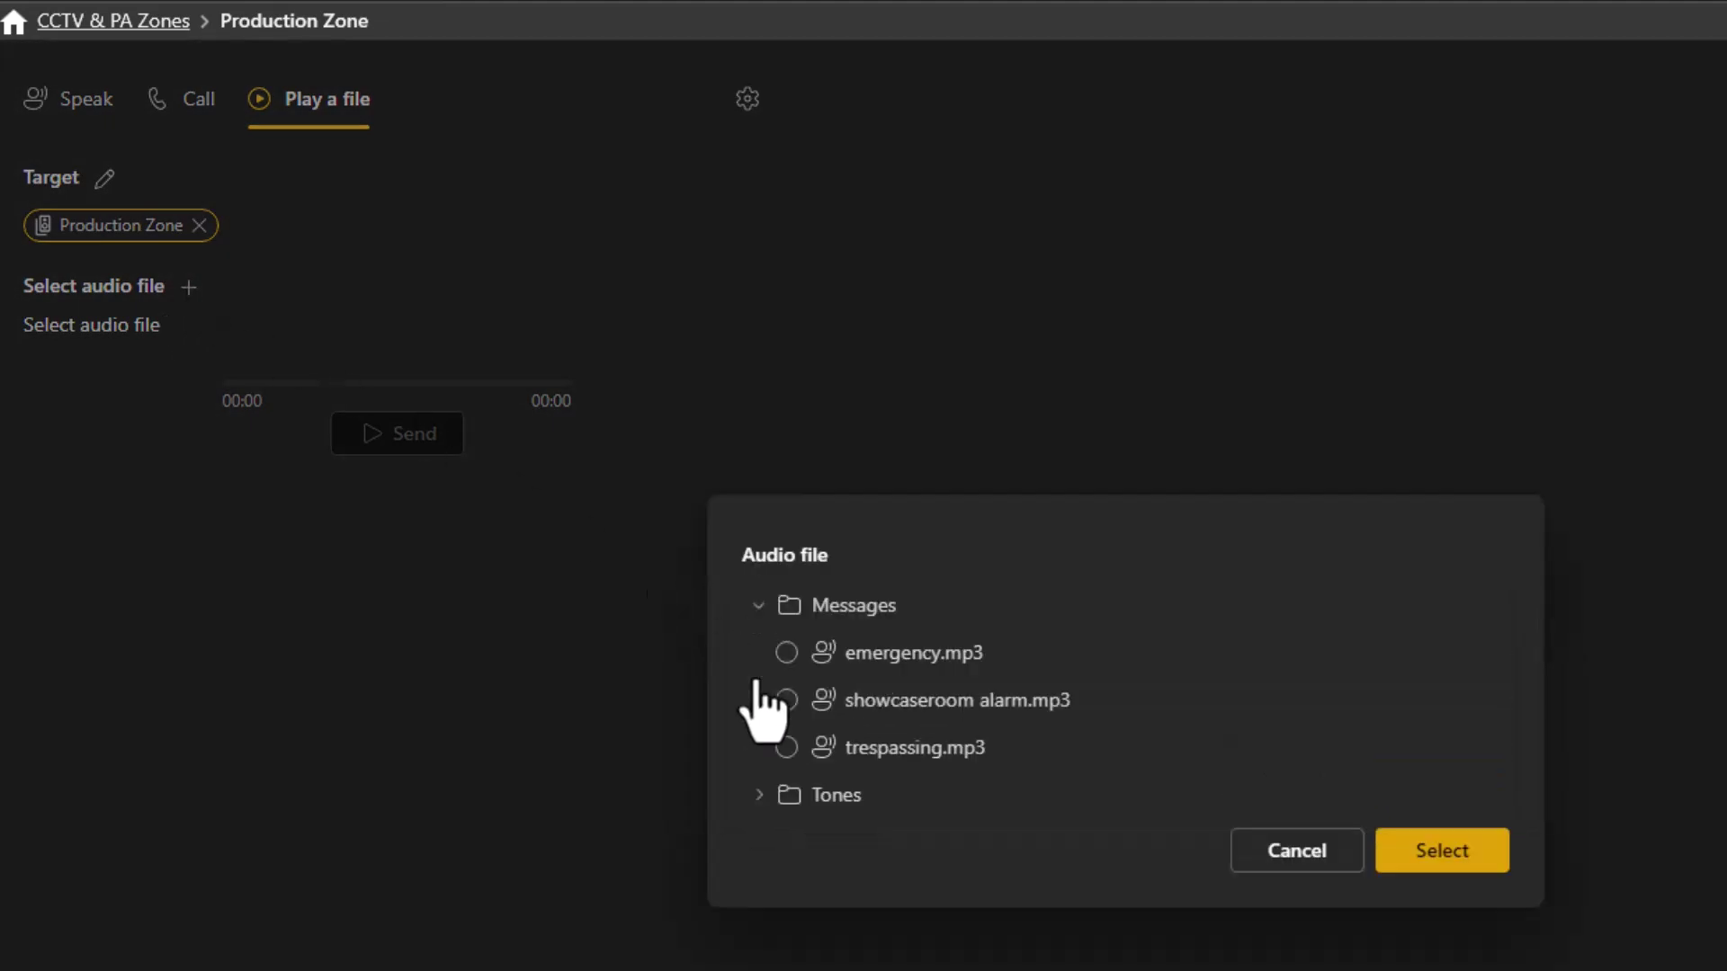
pyautogui.click(786, 653)
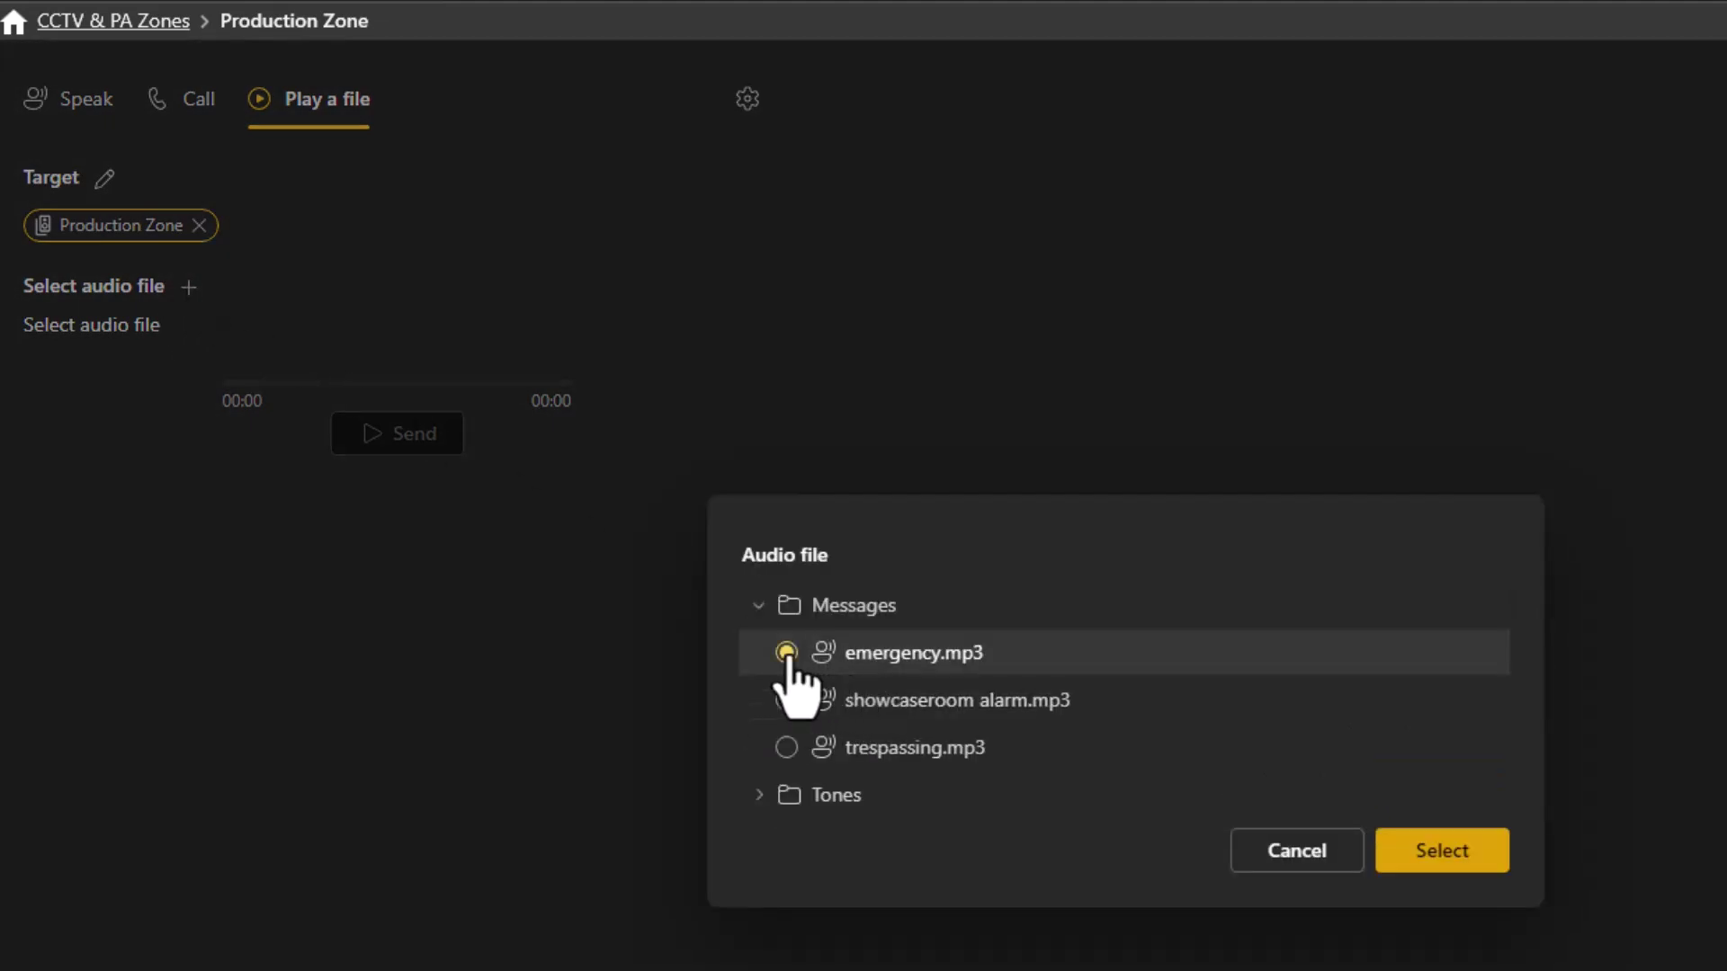
pyautogui.click(1442, 852)
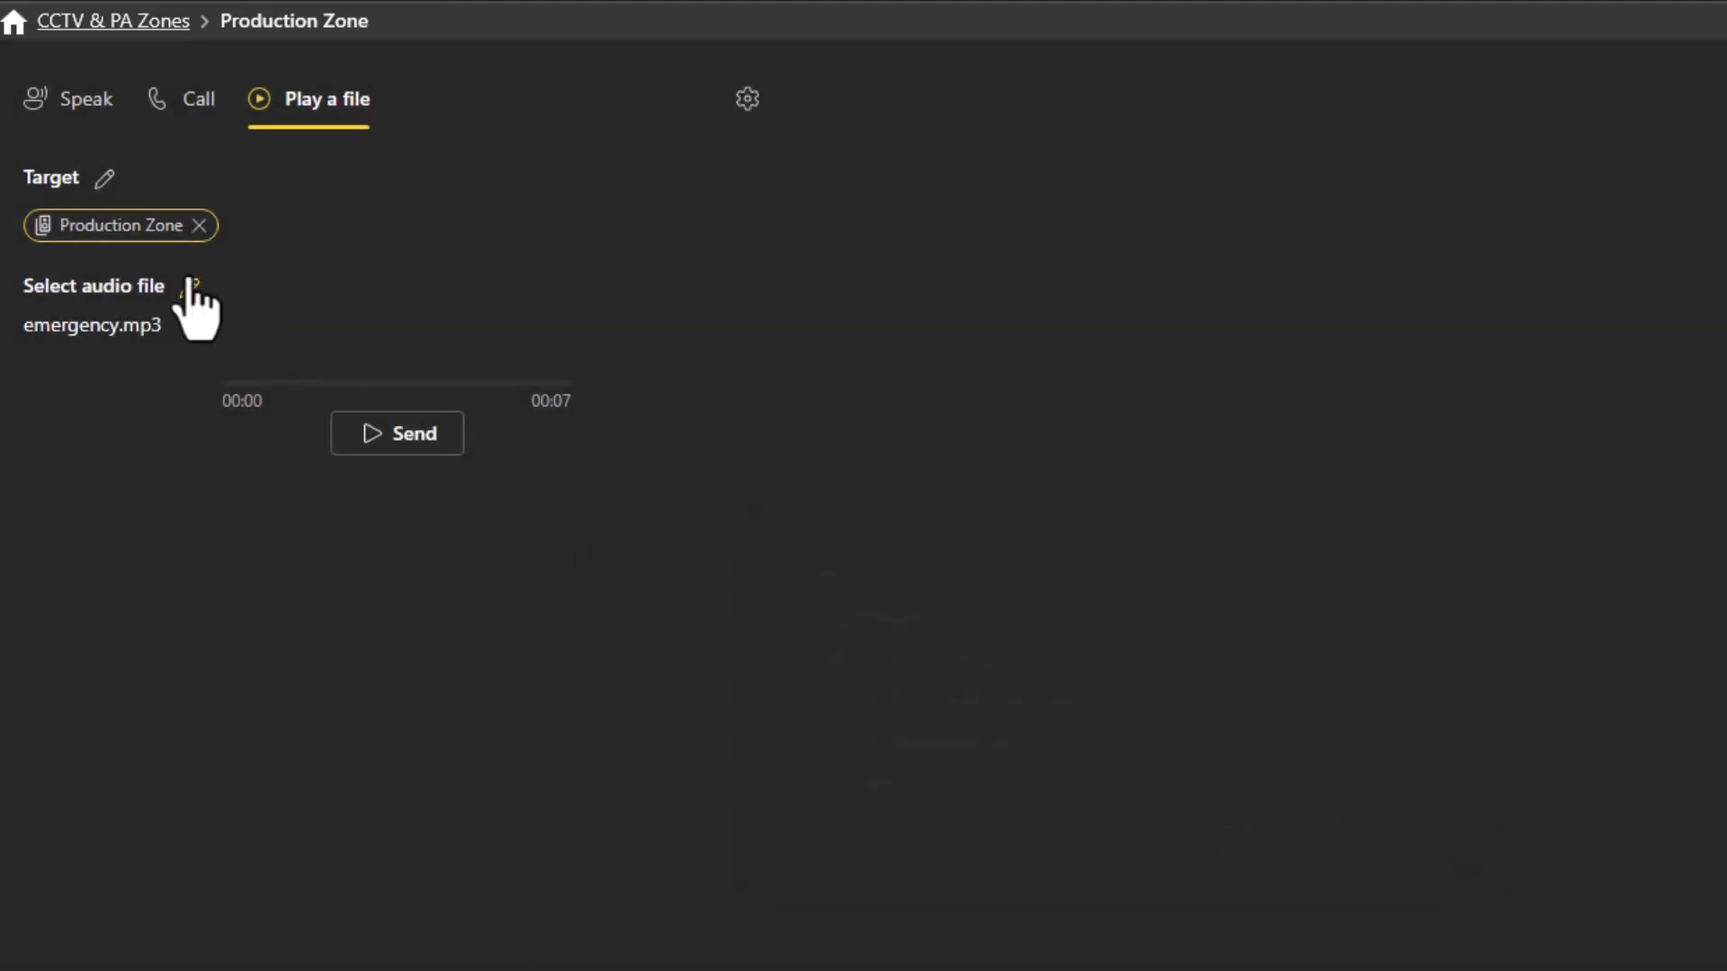
pyautogui.click(105, 178)
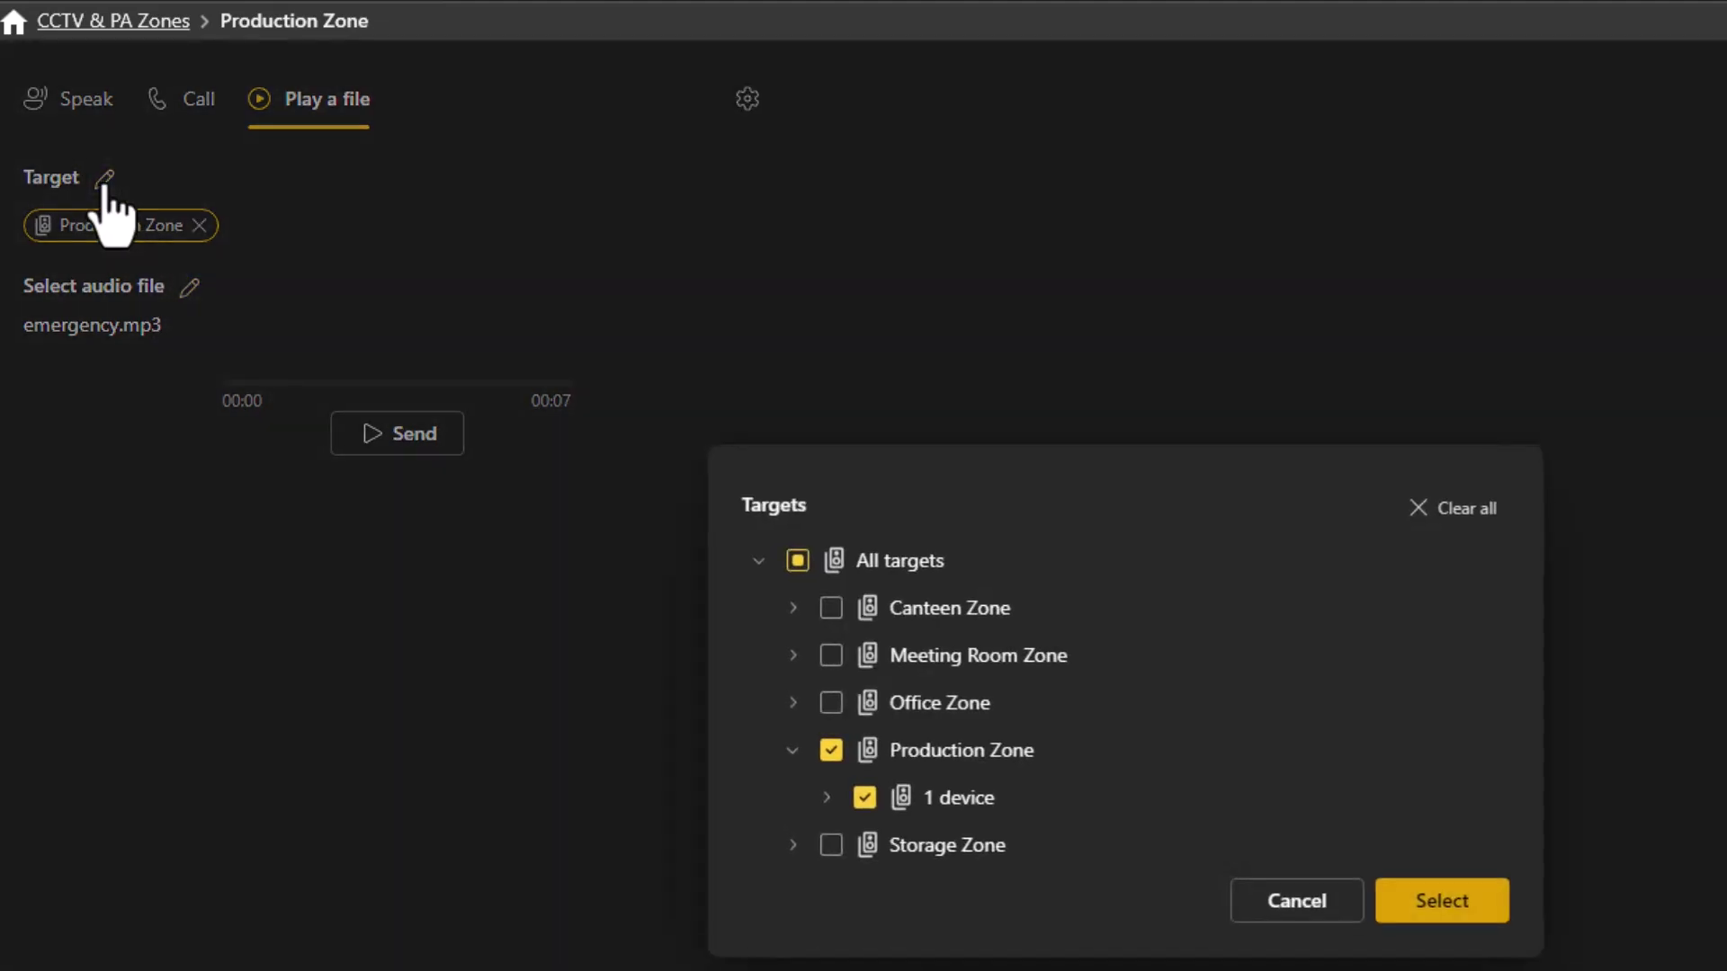
pyautogui.click(831, 655)
pyautogui.click(831, 703)
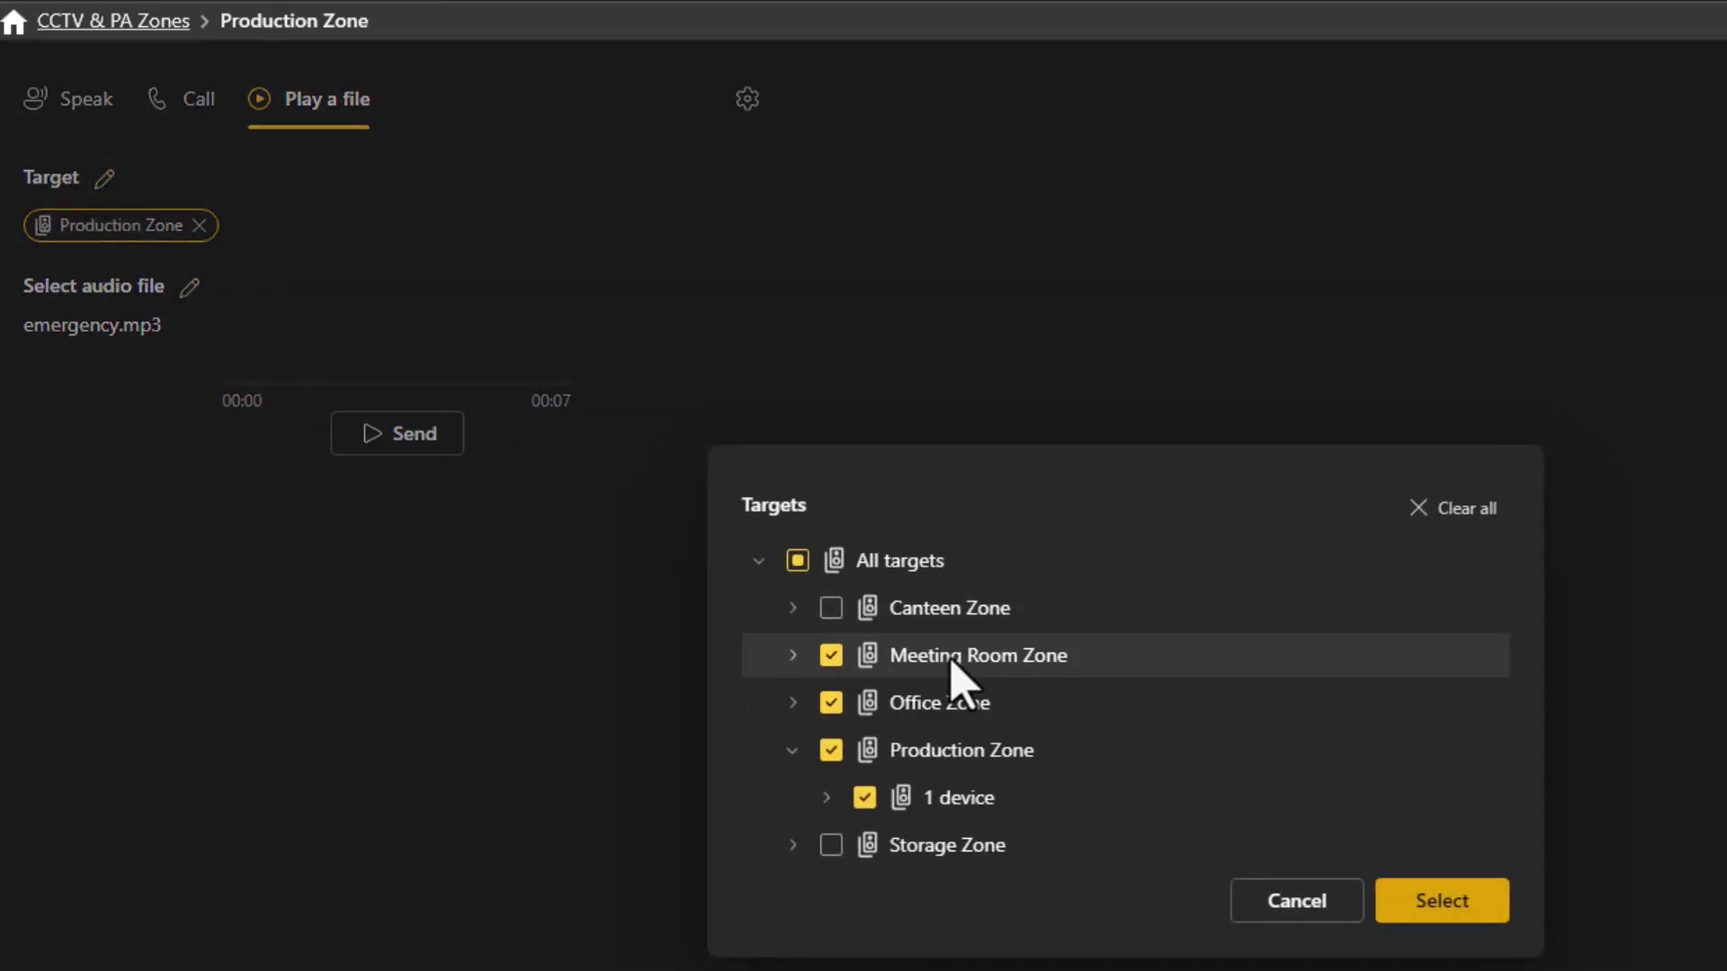
pyautogui.click(1459, 907)
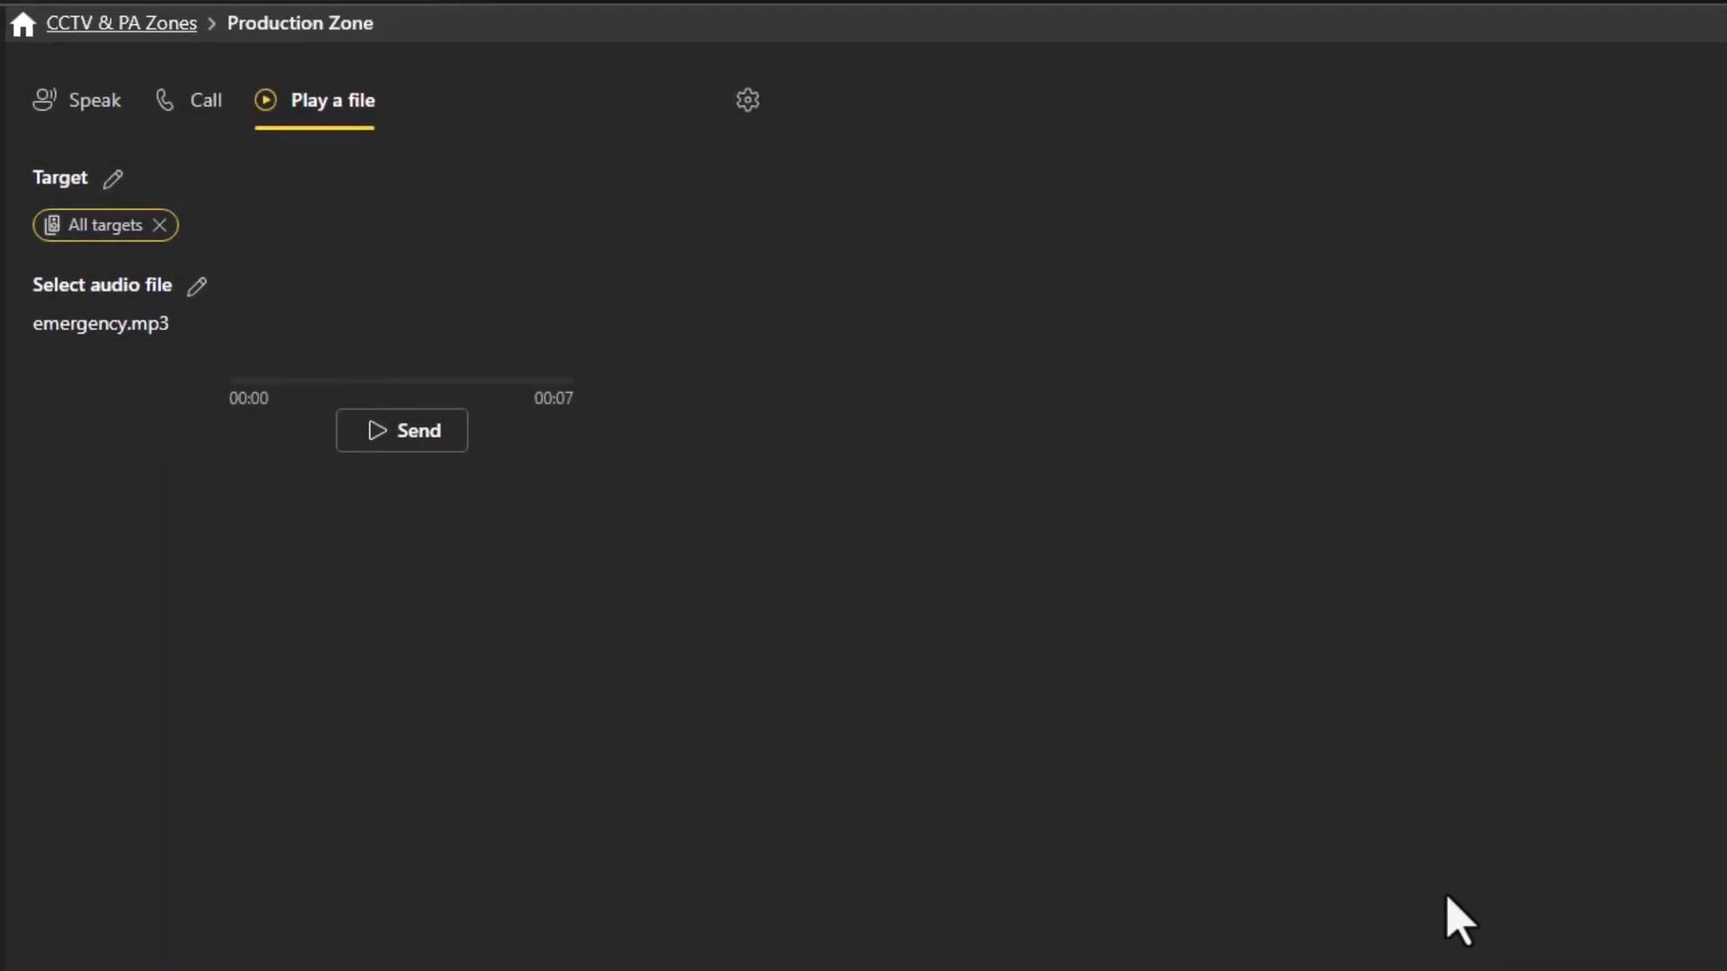
# Open the Surveillance and Public Address view and briefly check the AXIS M4308-PLE Overview camera.
pyautogui.click(210, 255)
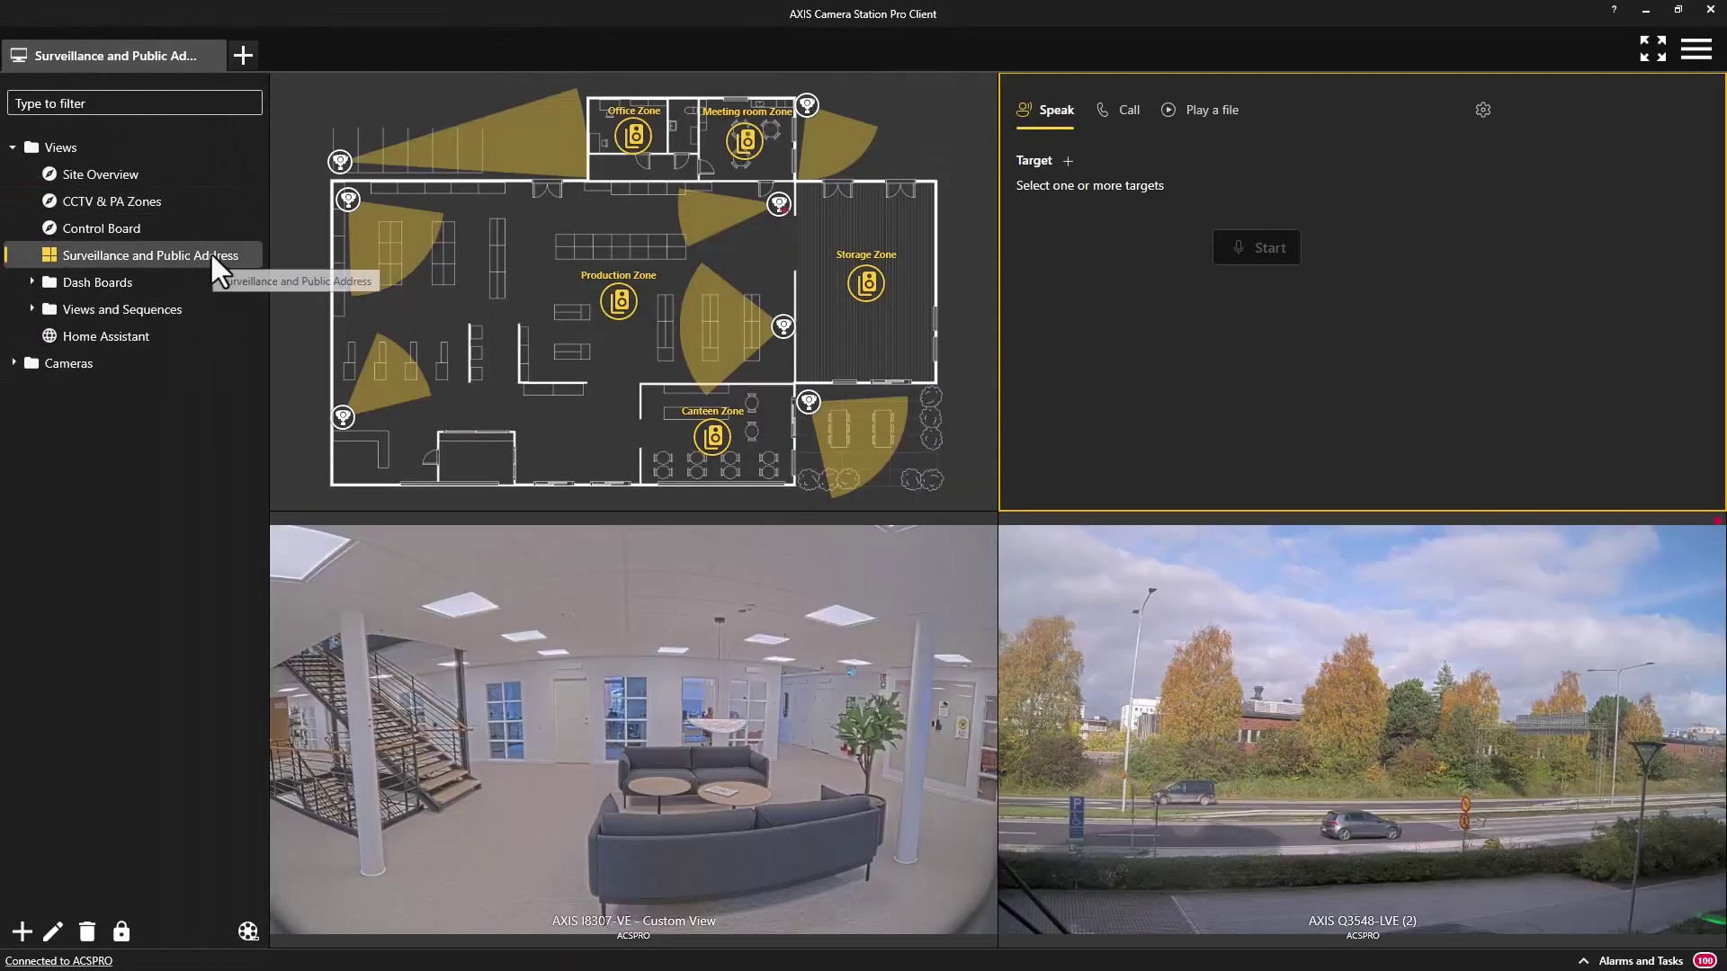
pyautogui.click(354, 200)
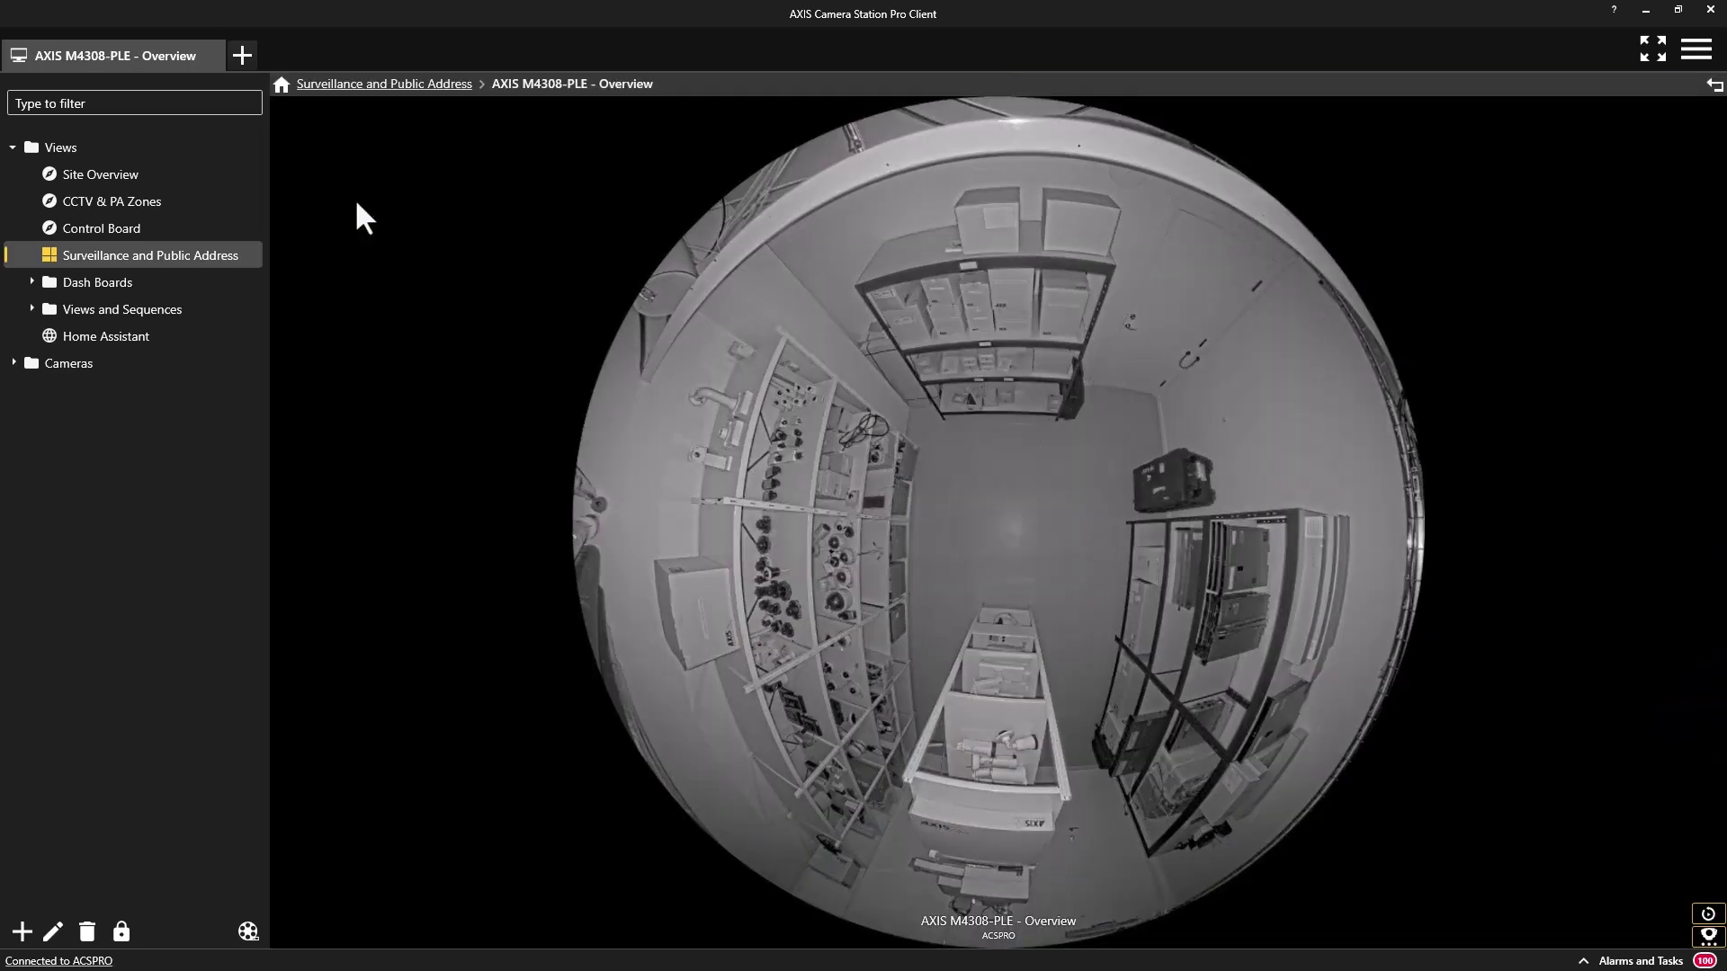
pyautogui.click(388, 90)
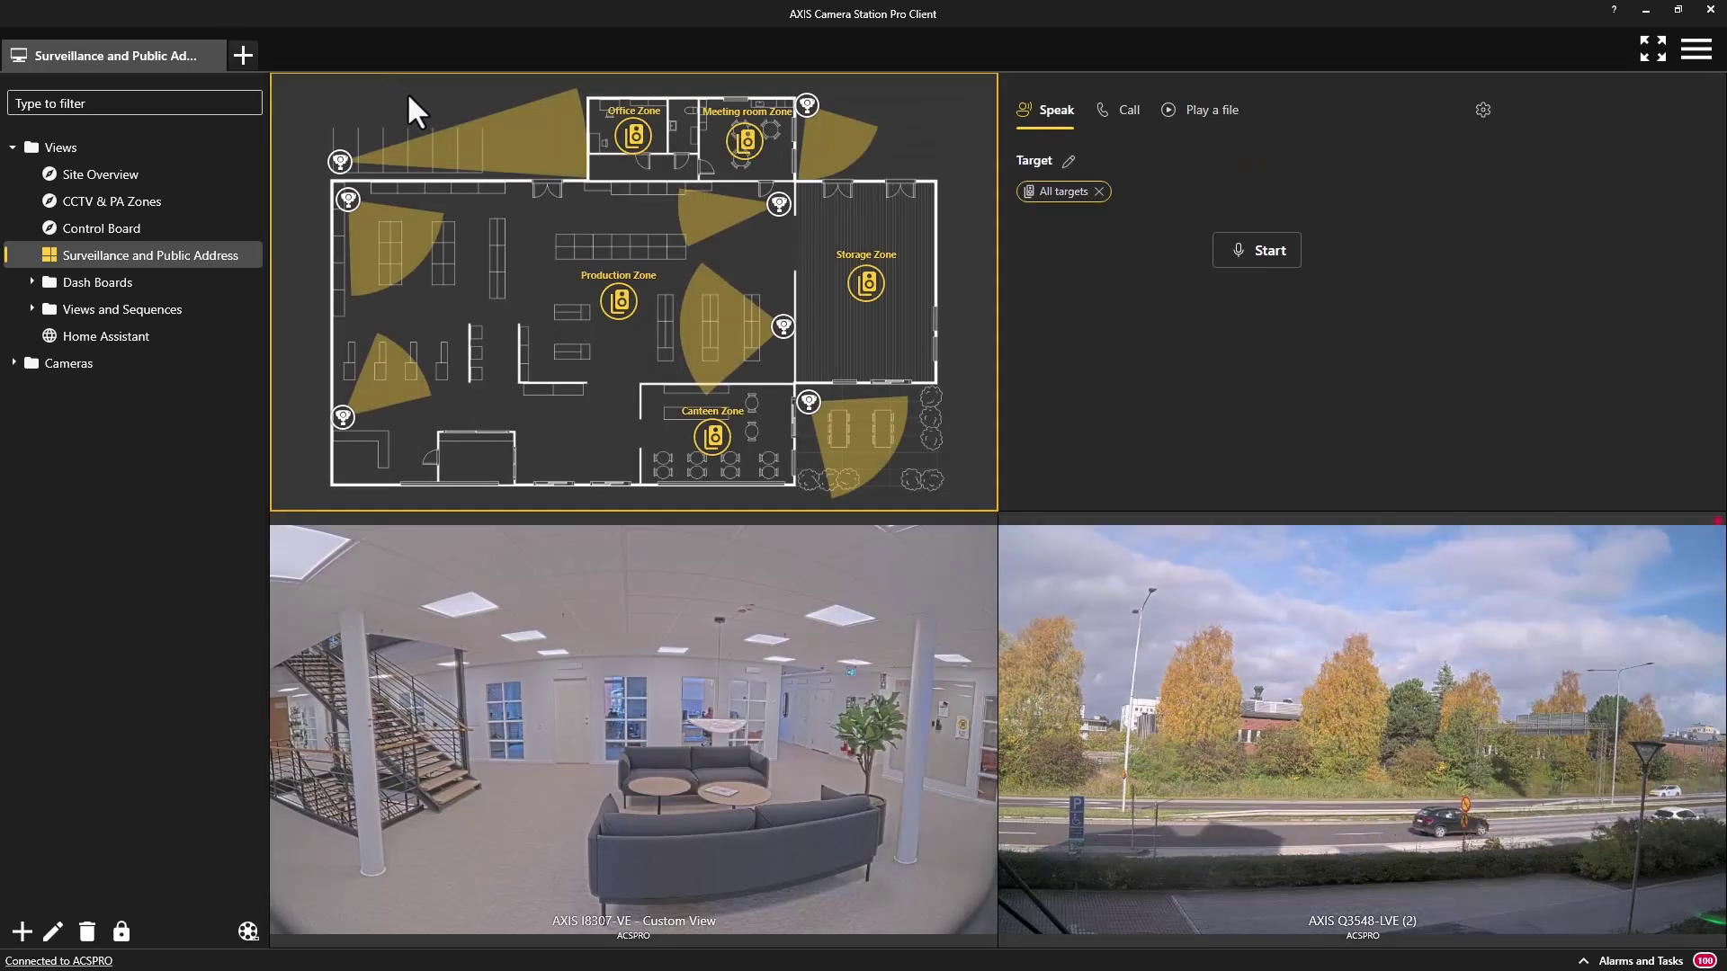
# Set the paging target to Canteen Zone only and speak live to it briefly.
pyautogui.click(1085, 191)
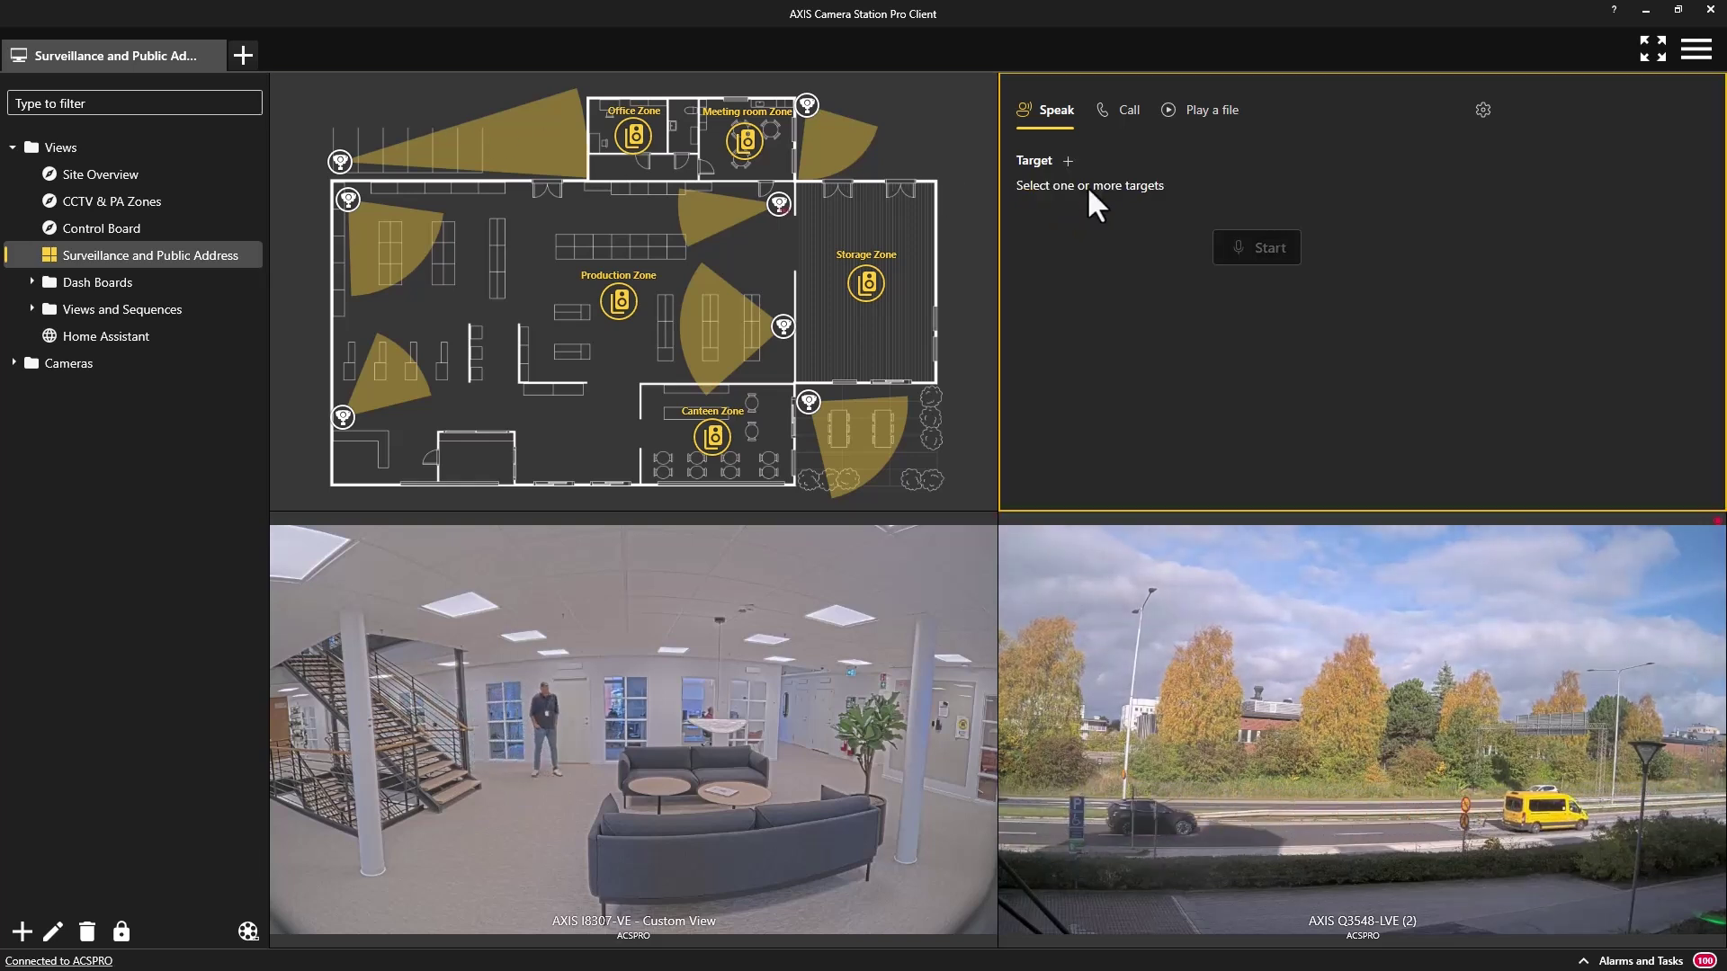
pyautogui.click(1068, 161)
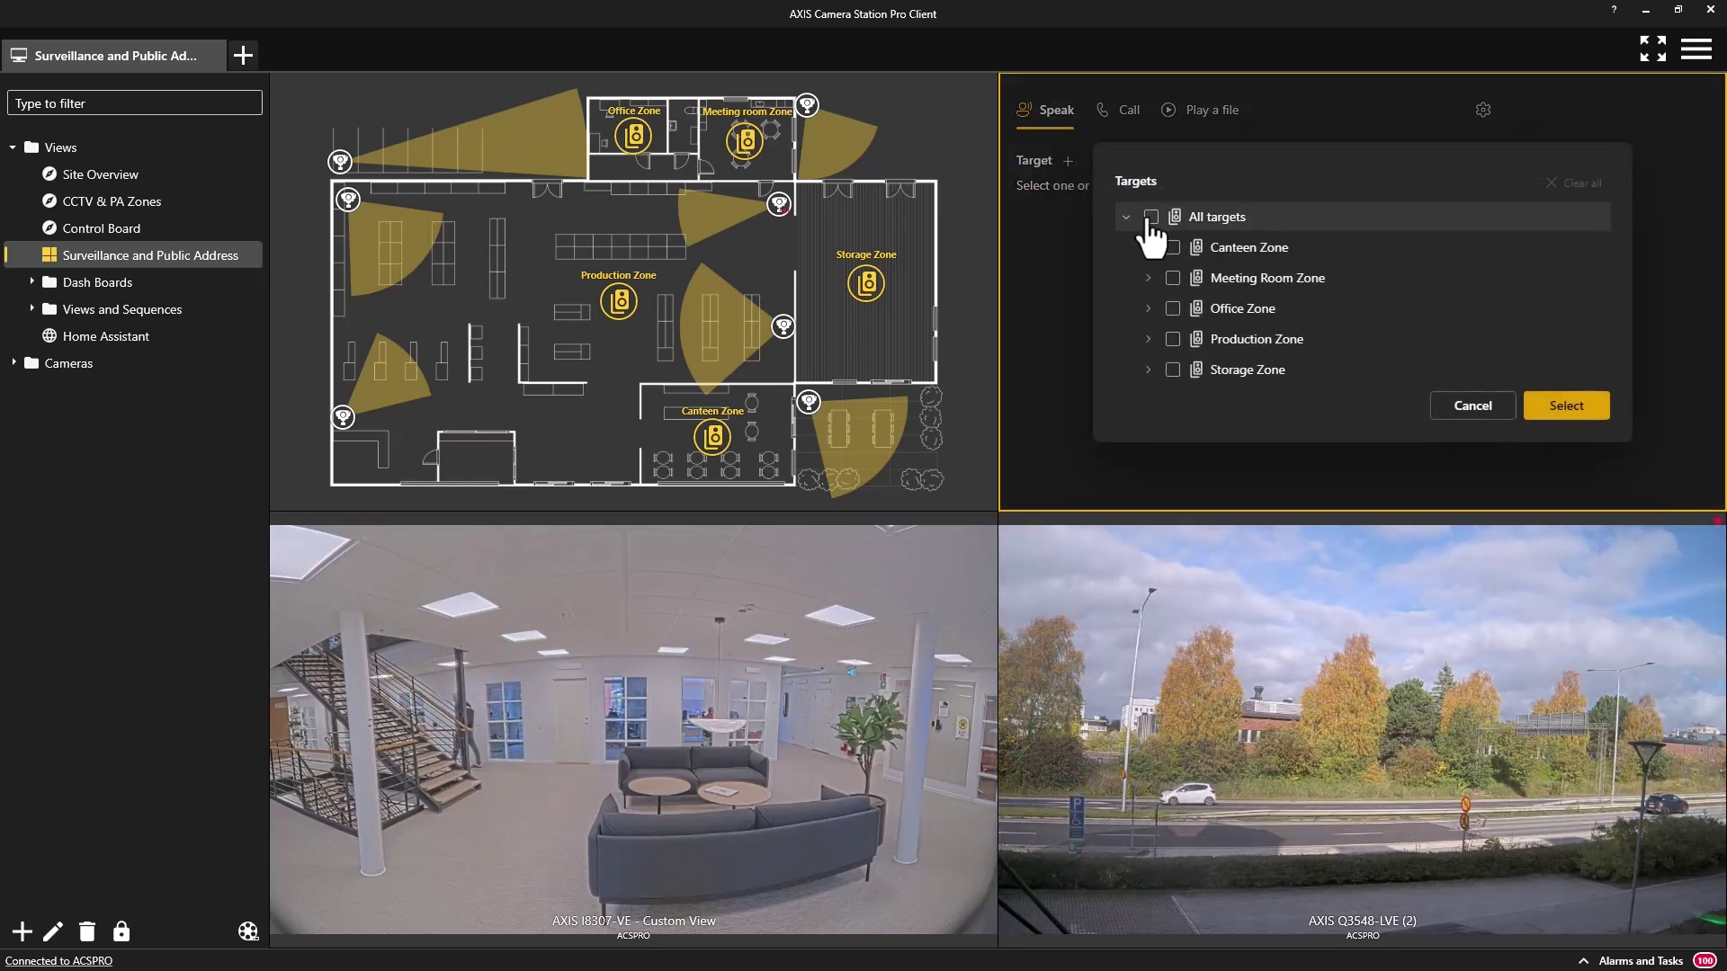
pyautogui.click(1173, 247)
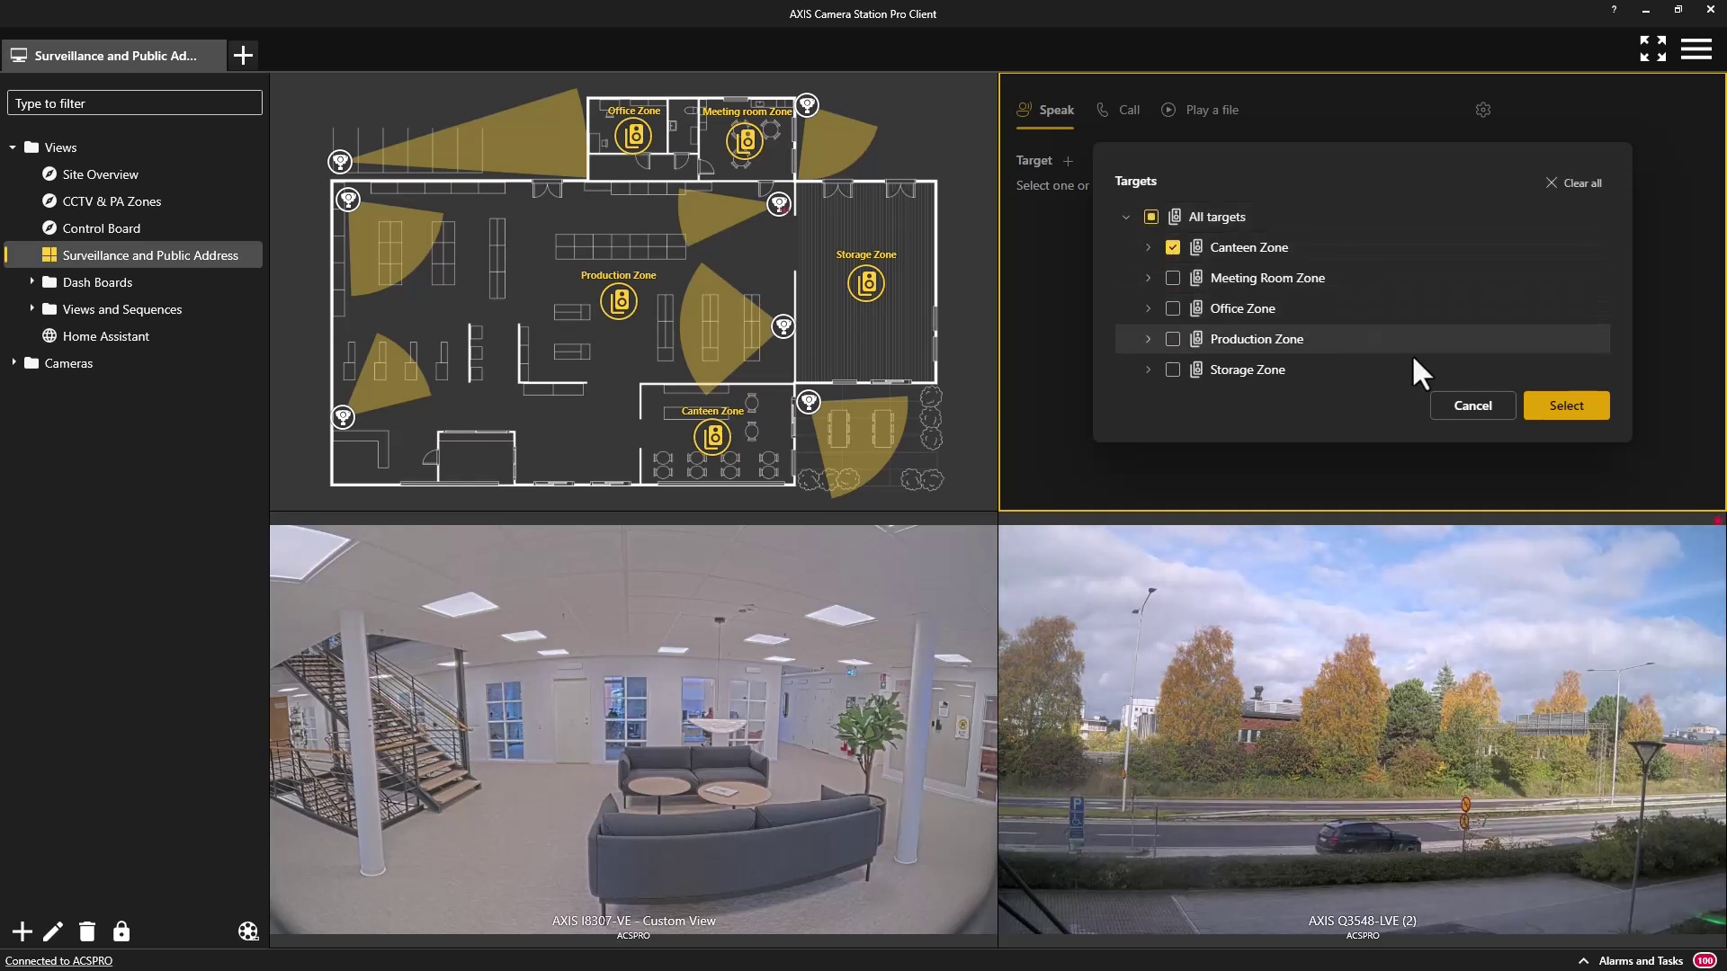
pyautogui.click(1594, 407)
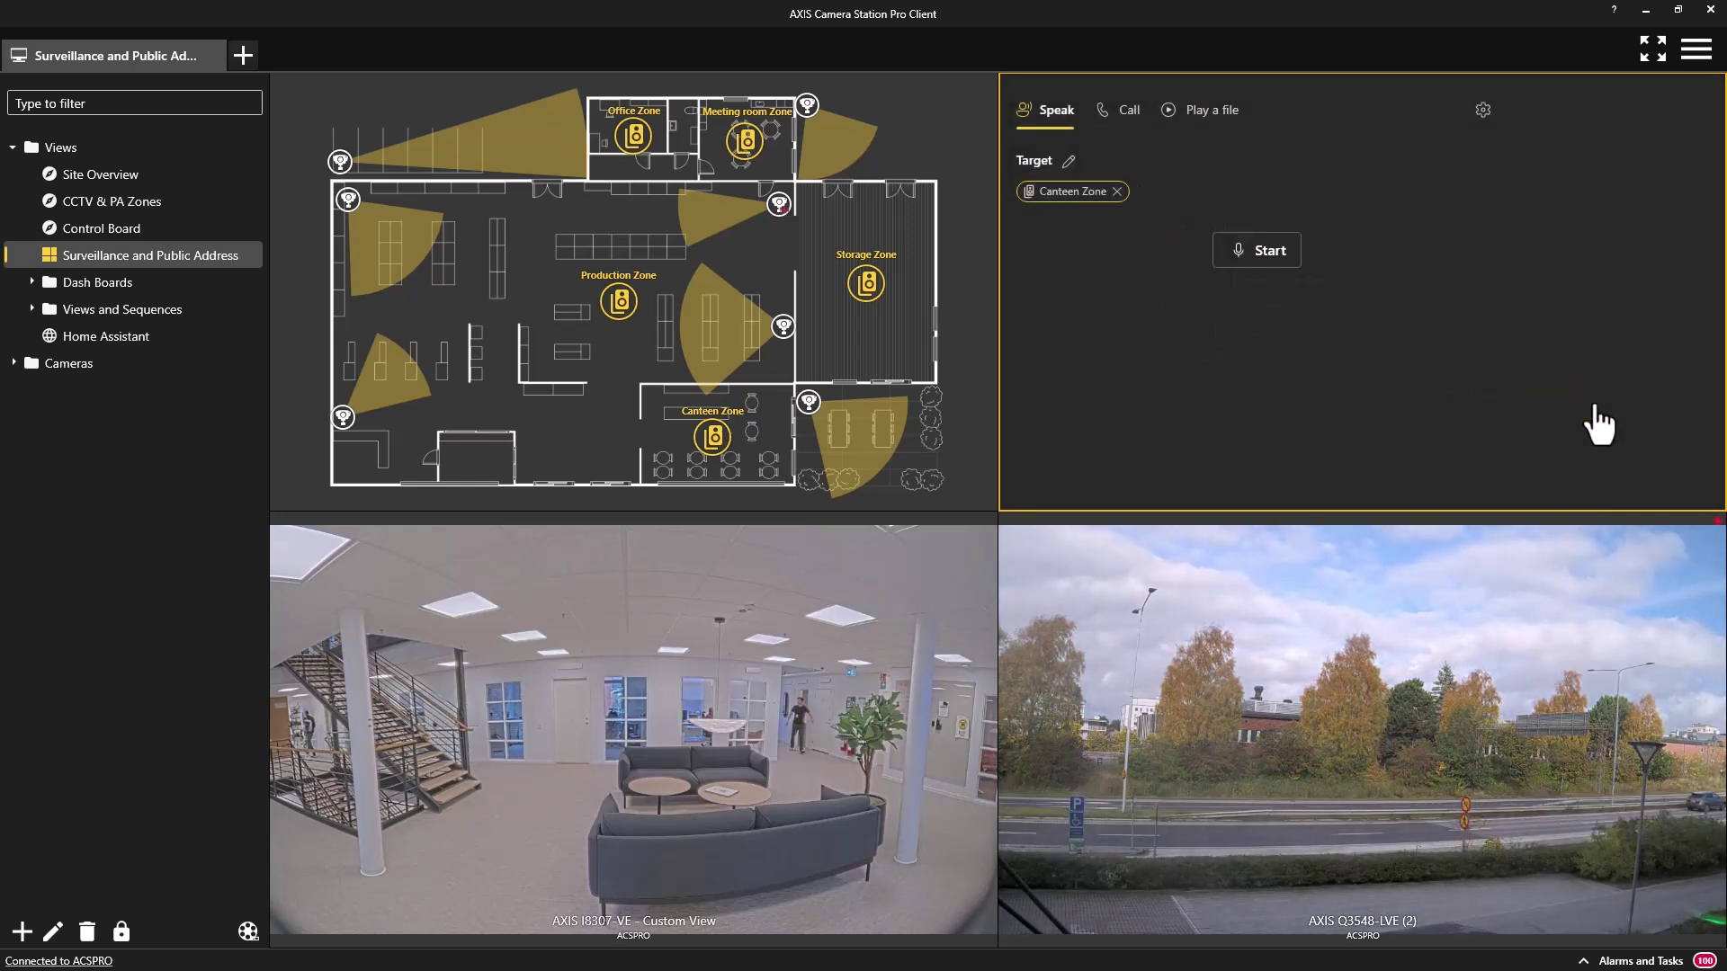
pyautogui.click(1272, 256)
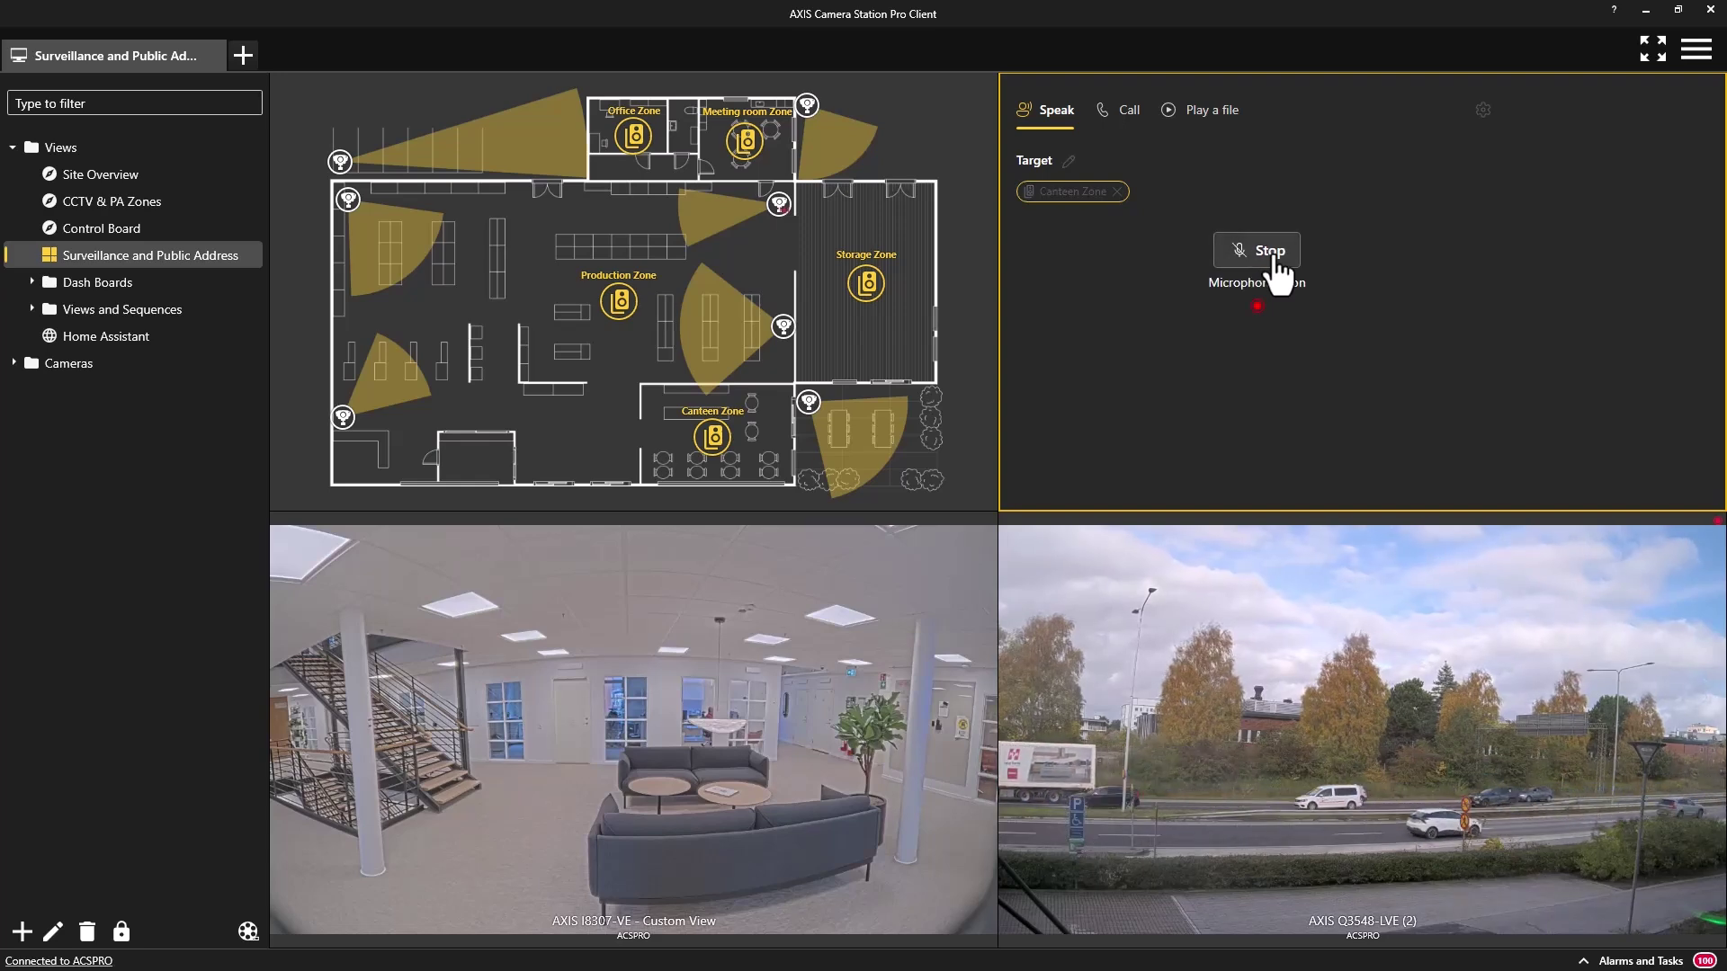
pyautogui.click(1272, 257)
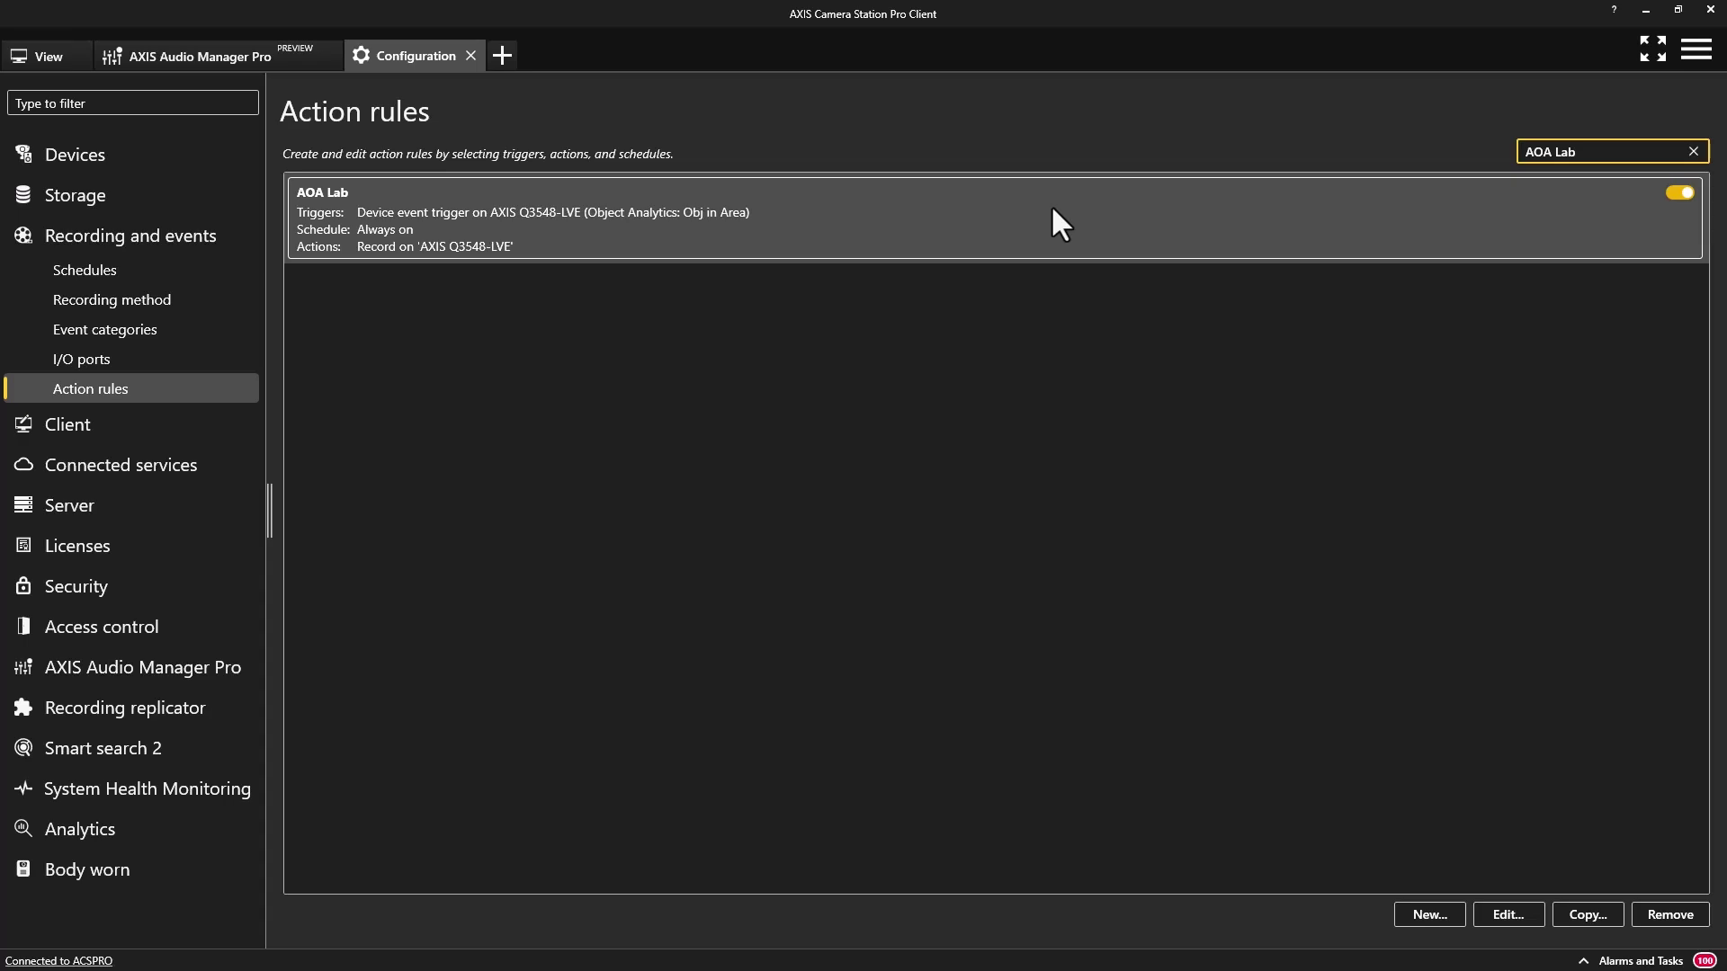
# Edit the AOA Lab rule and add an Audio manager action to it.
pyautogui.doubleClick(1053, 209)
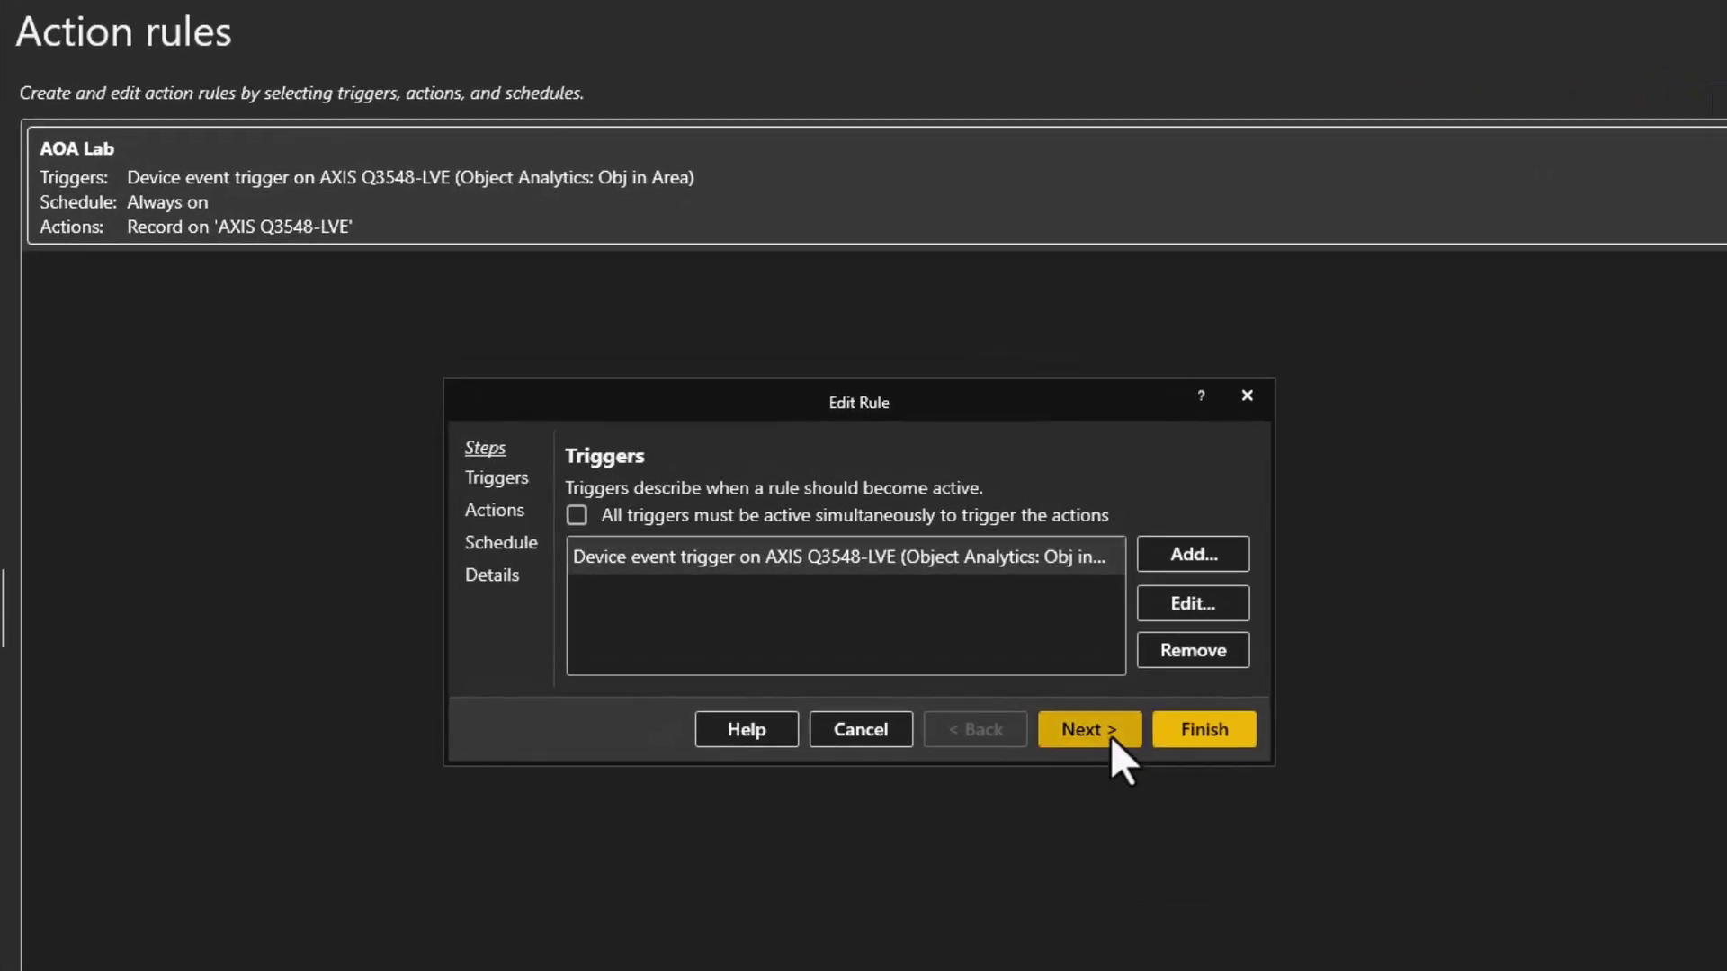
pyautogui.click(1110, 737)
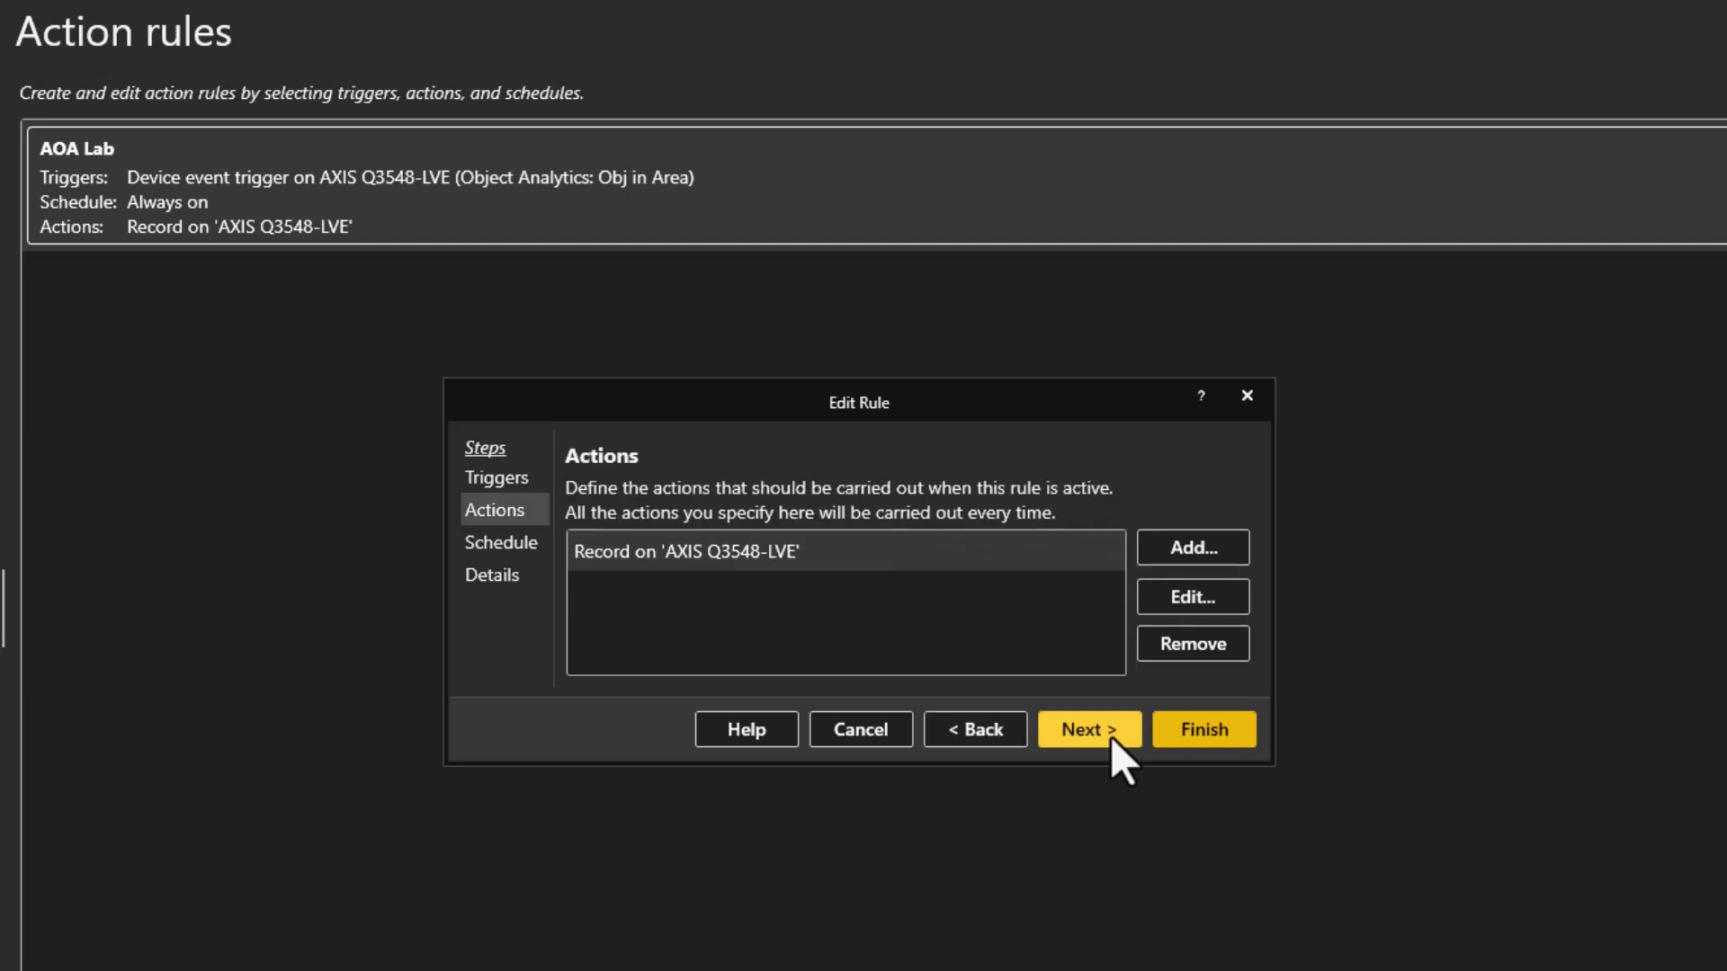
pyautogui.click(1195, 552)
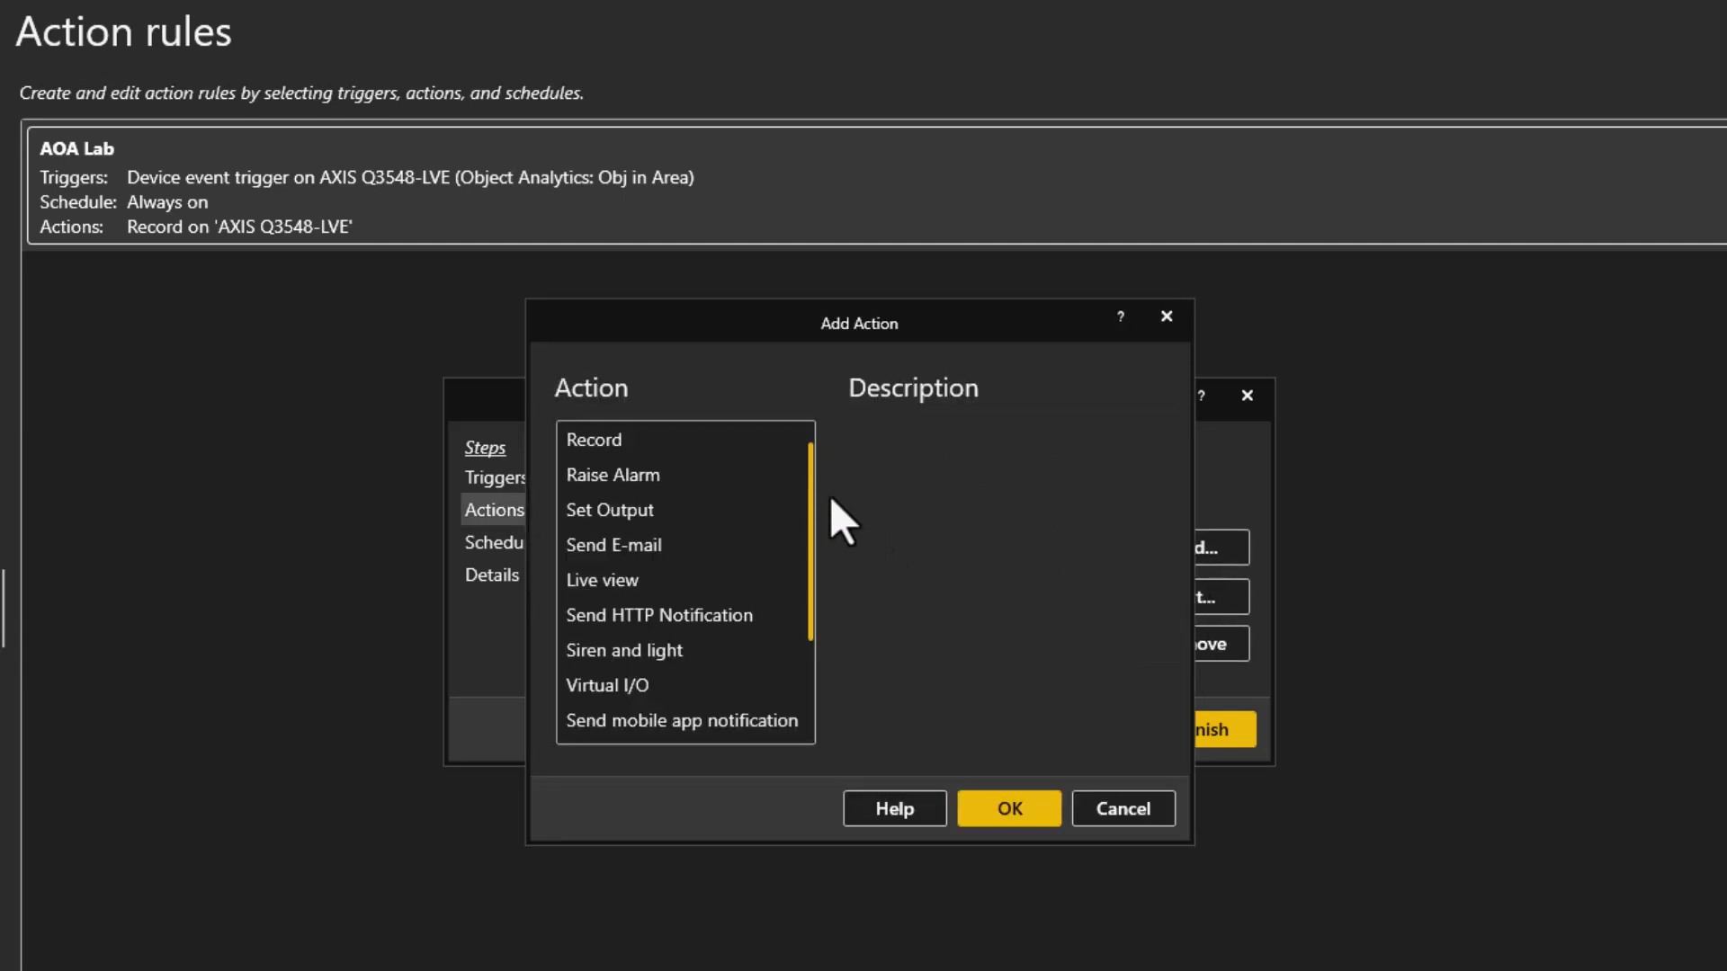
pyautogui.moveTo(808, 547); pyautogui.dragTo(804, 657)
pyautogui.click(725, 730)
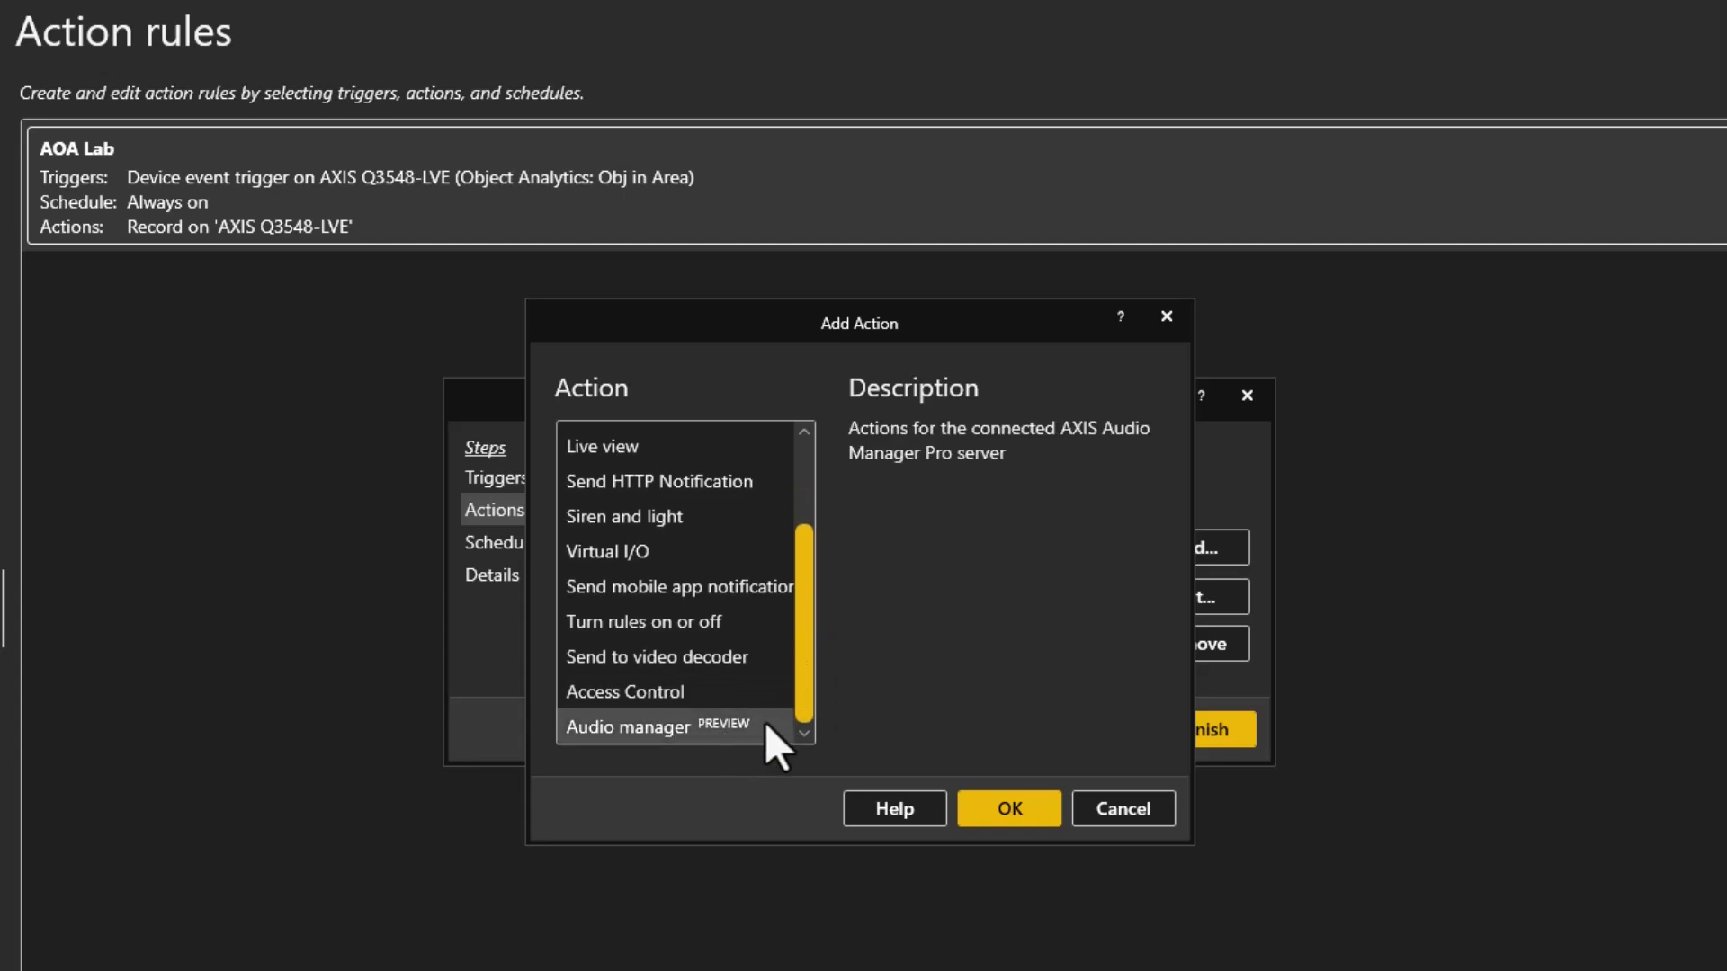
pyautogui.doubleClick(768, 725)
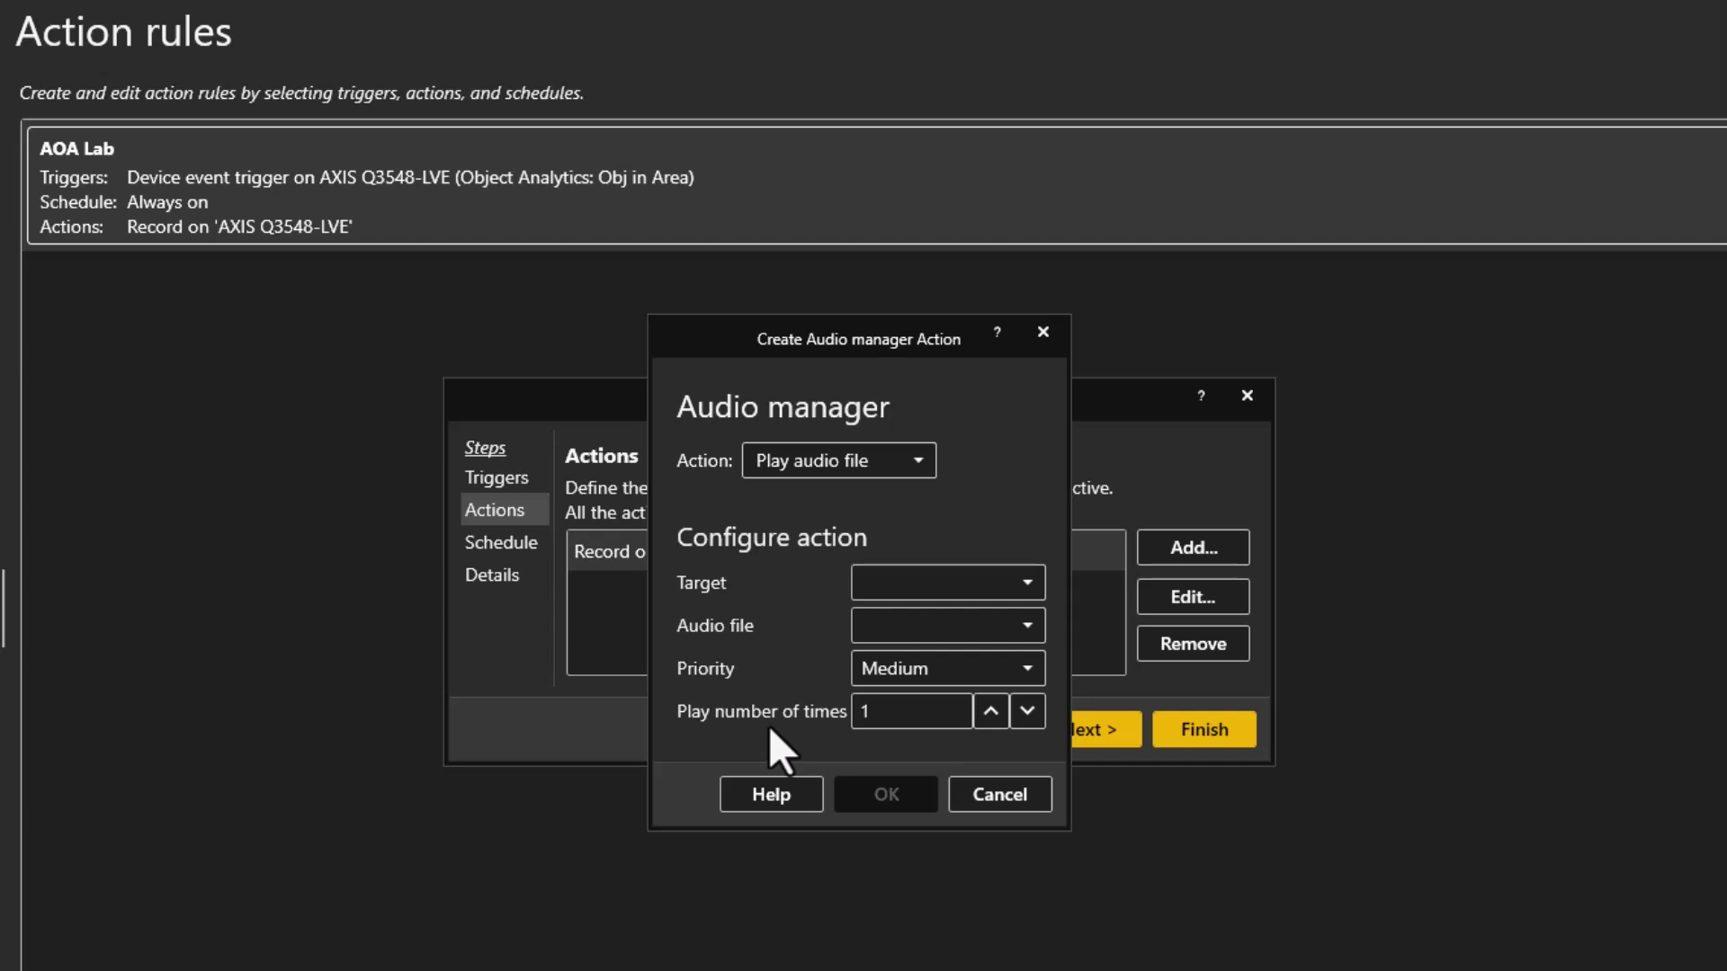
# Make the action play trespassing.mp3 to all zones at High priority.
pyautogui.click(1028, 583)
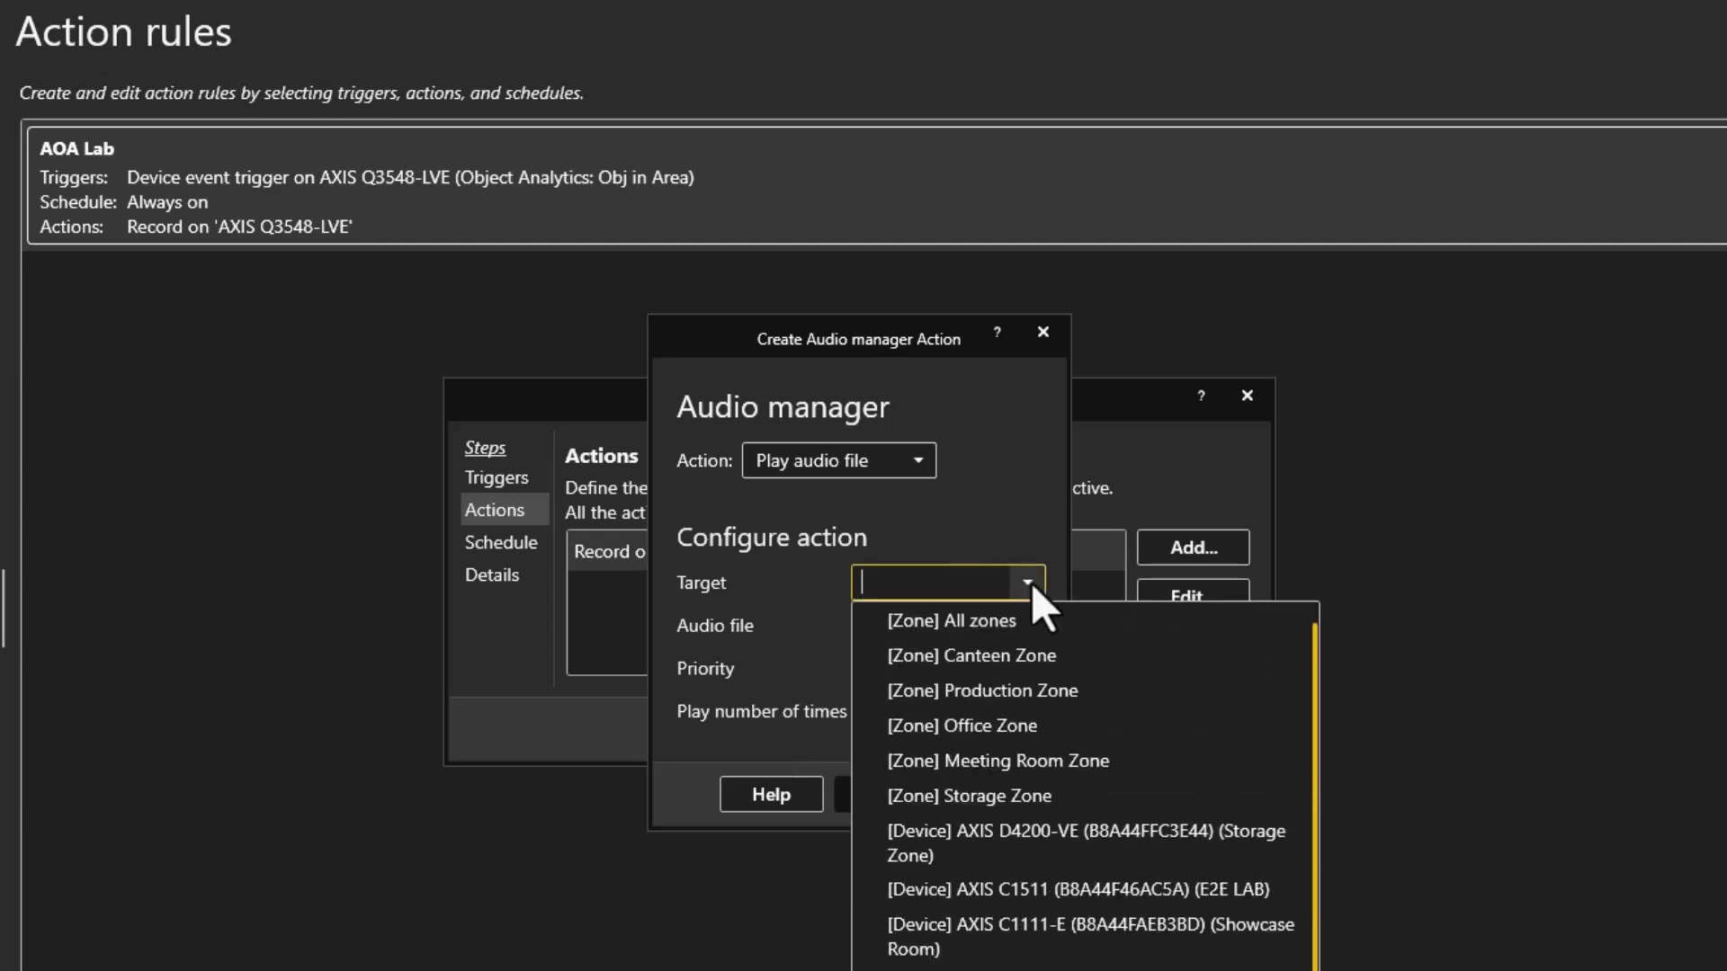
pyautogui.click(1022, 624)
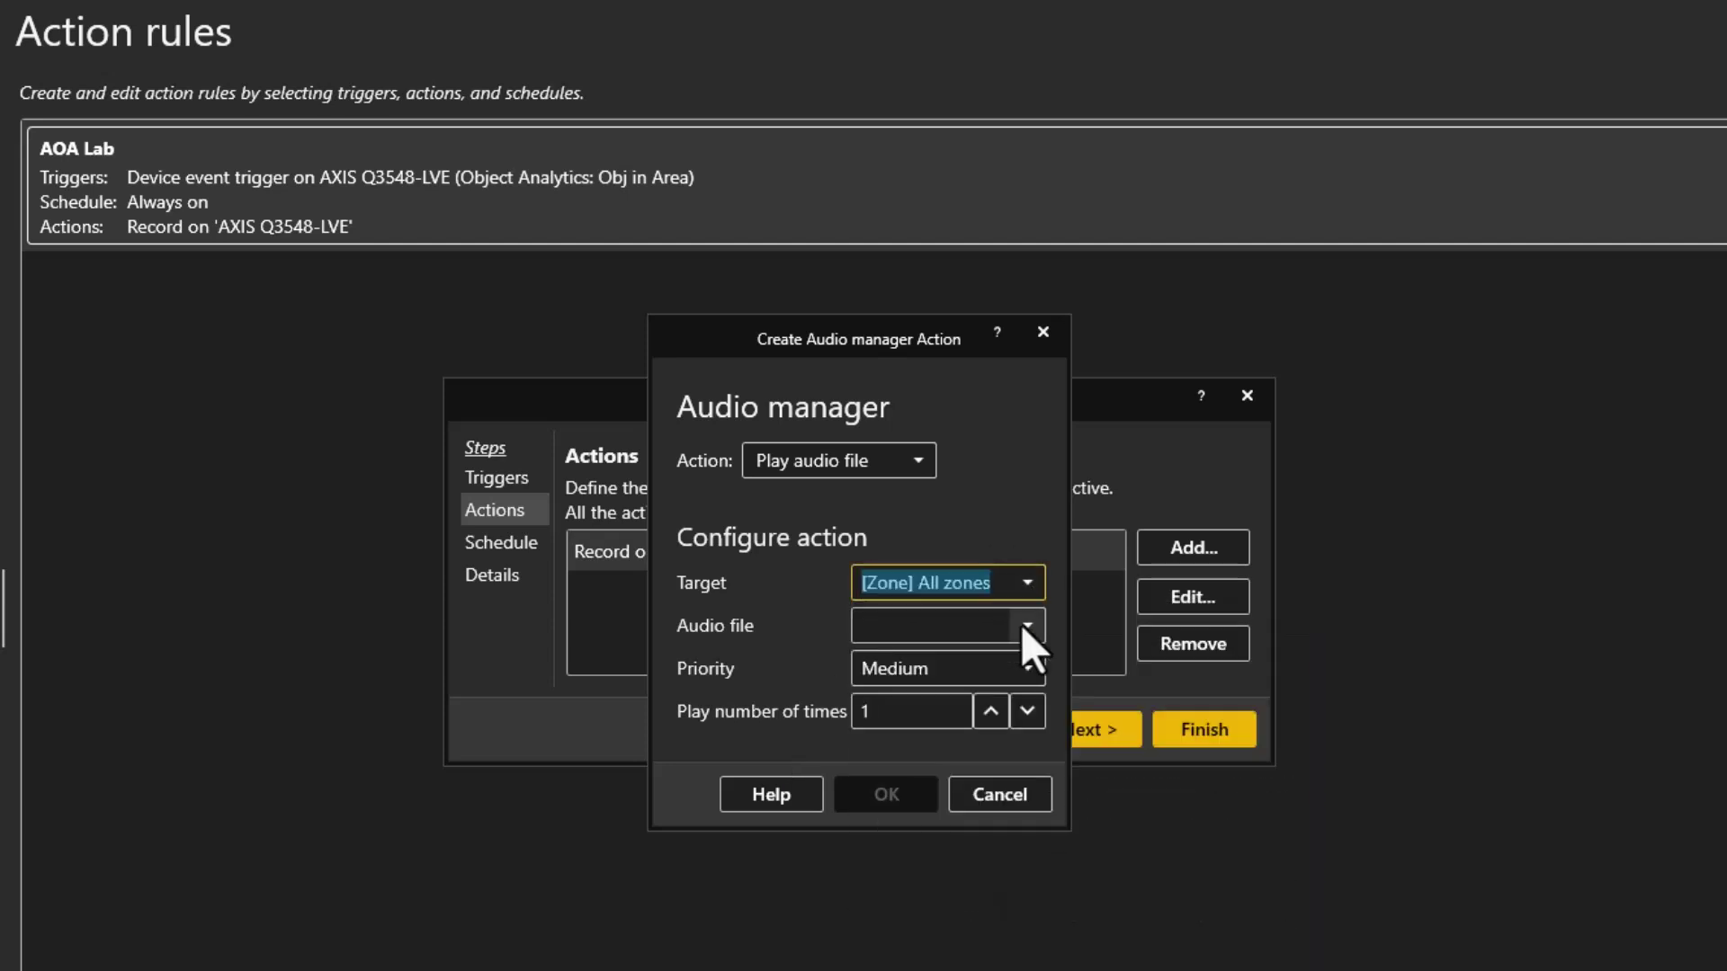
pyautogui.click(1027, 625)
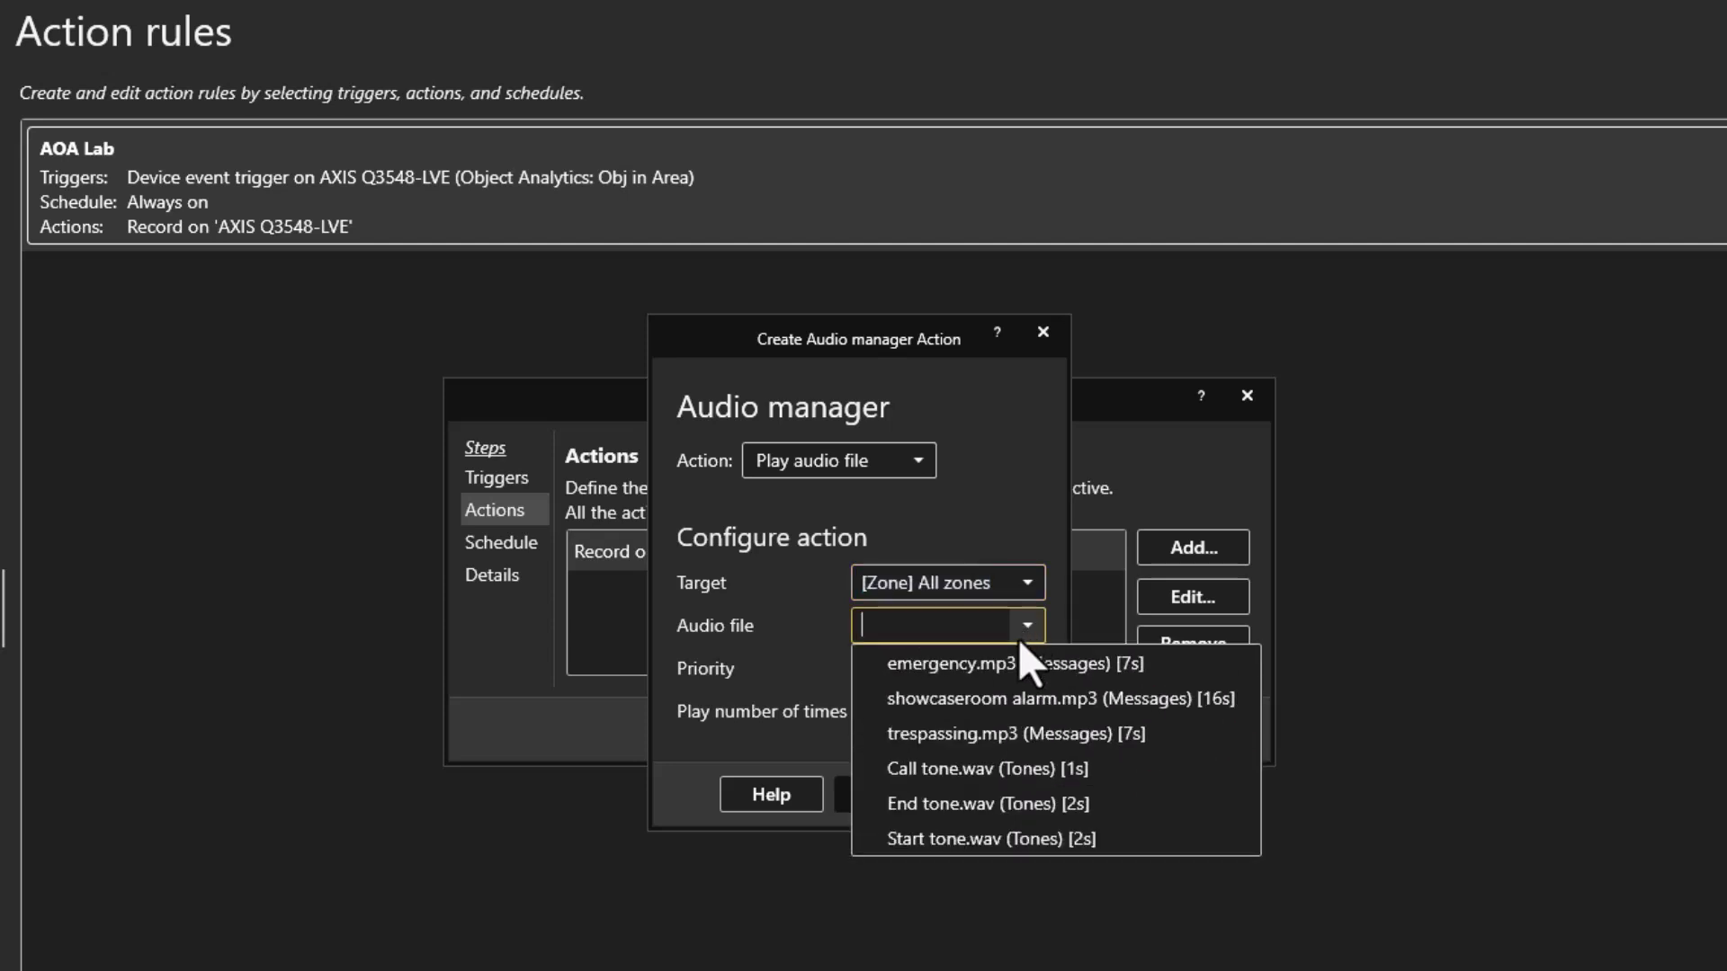
pyautogui.click(997, 734)
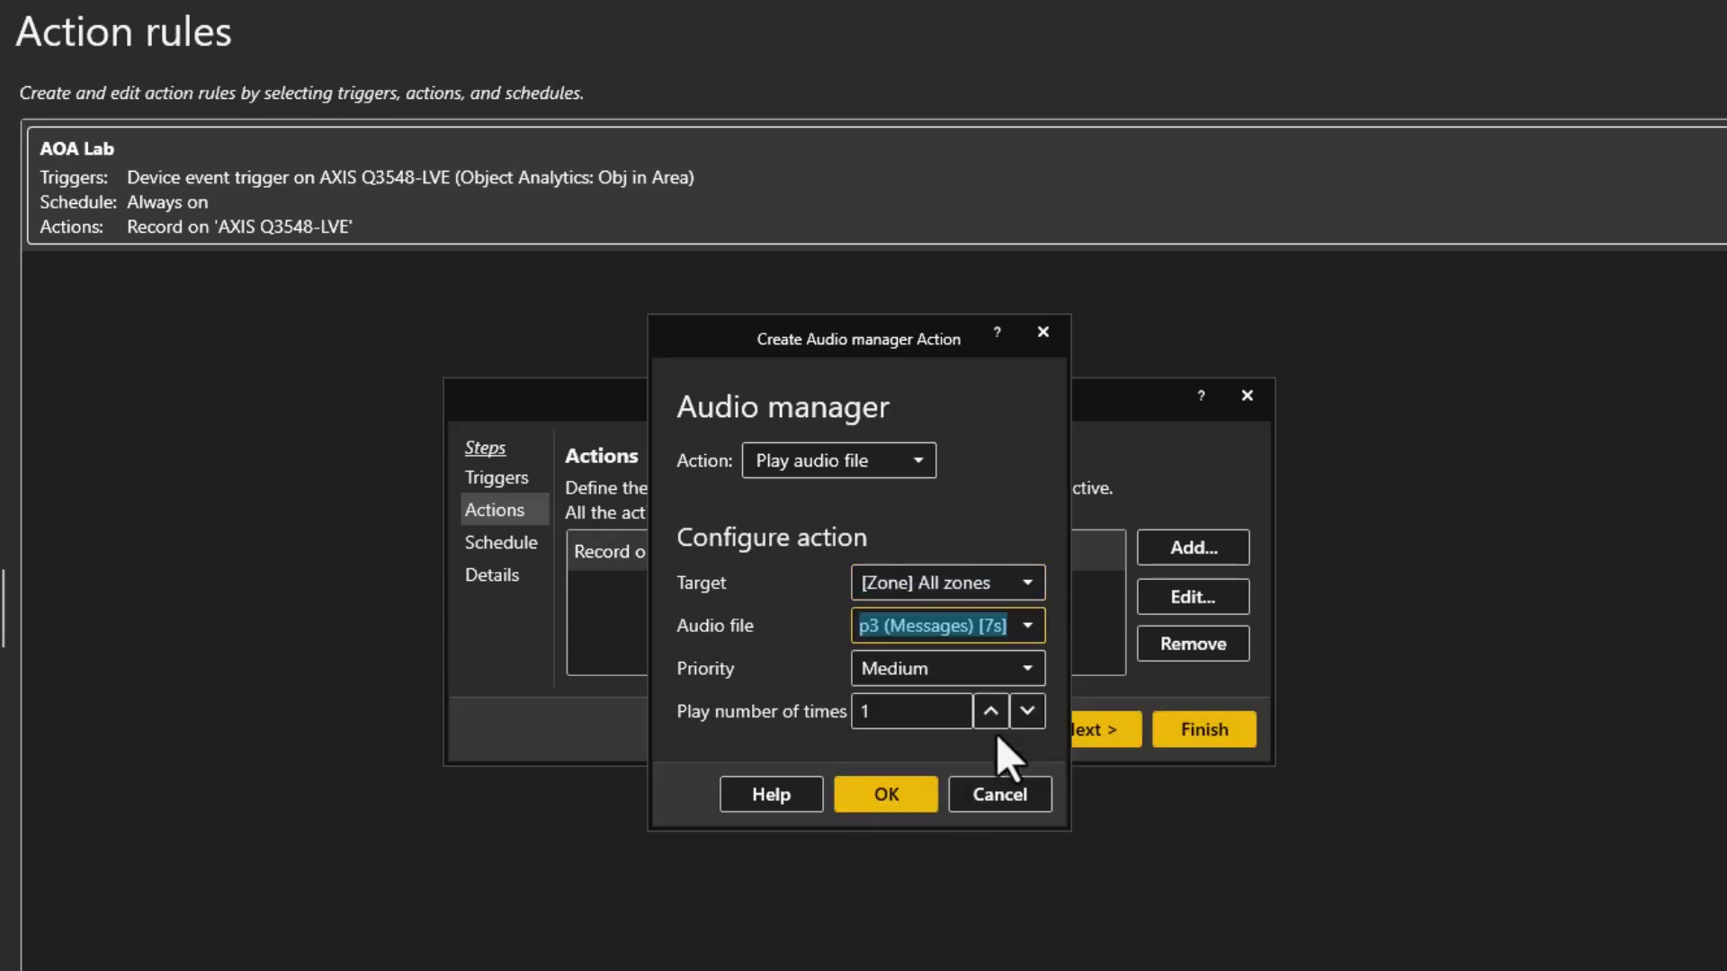
pyautogui.click(1025, 672)
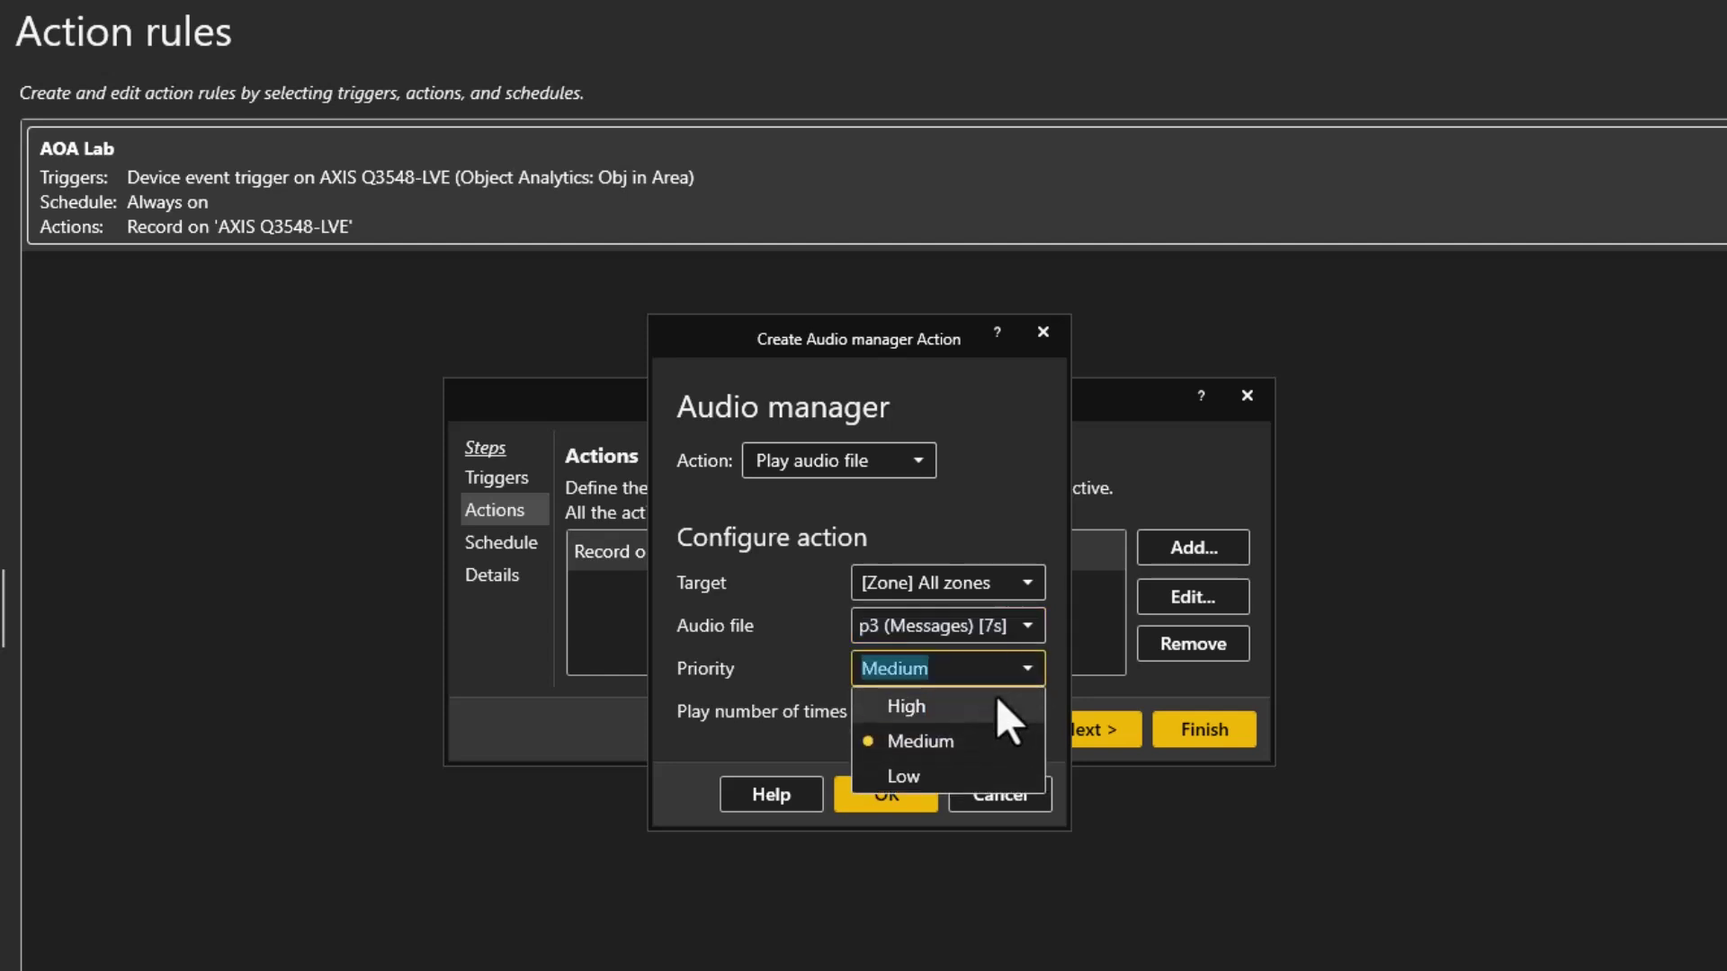
pyautogui.click(997, 701)
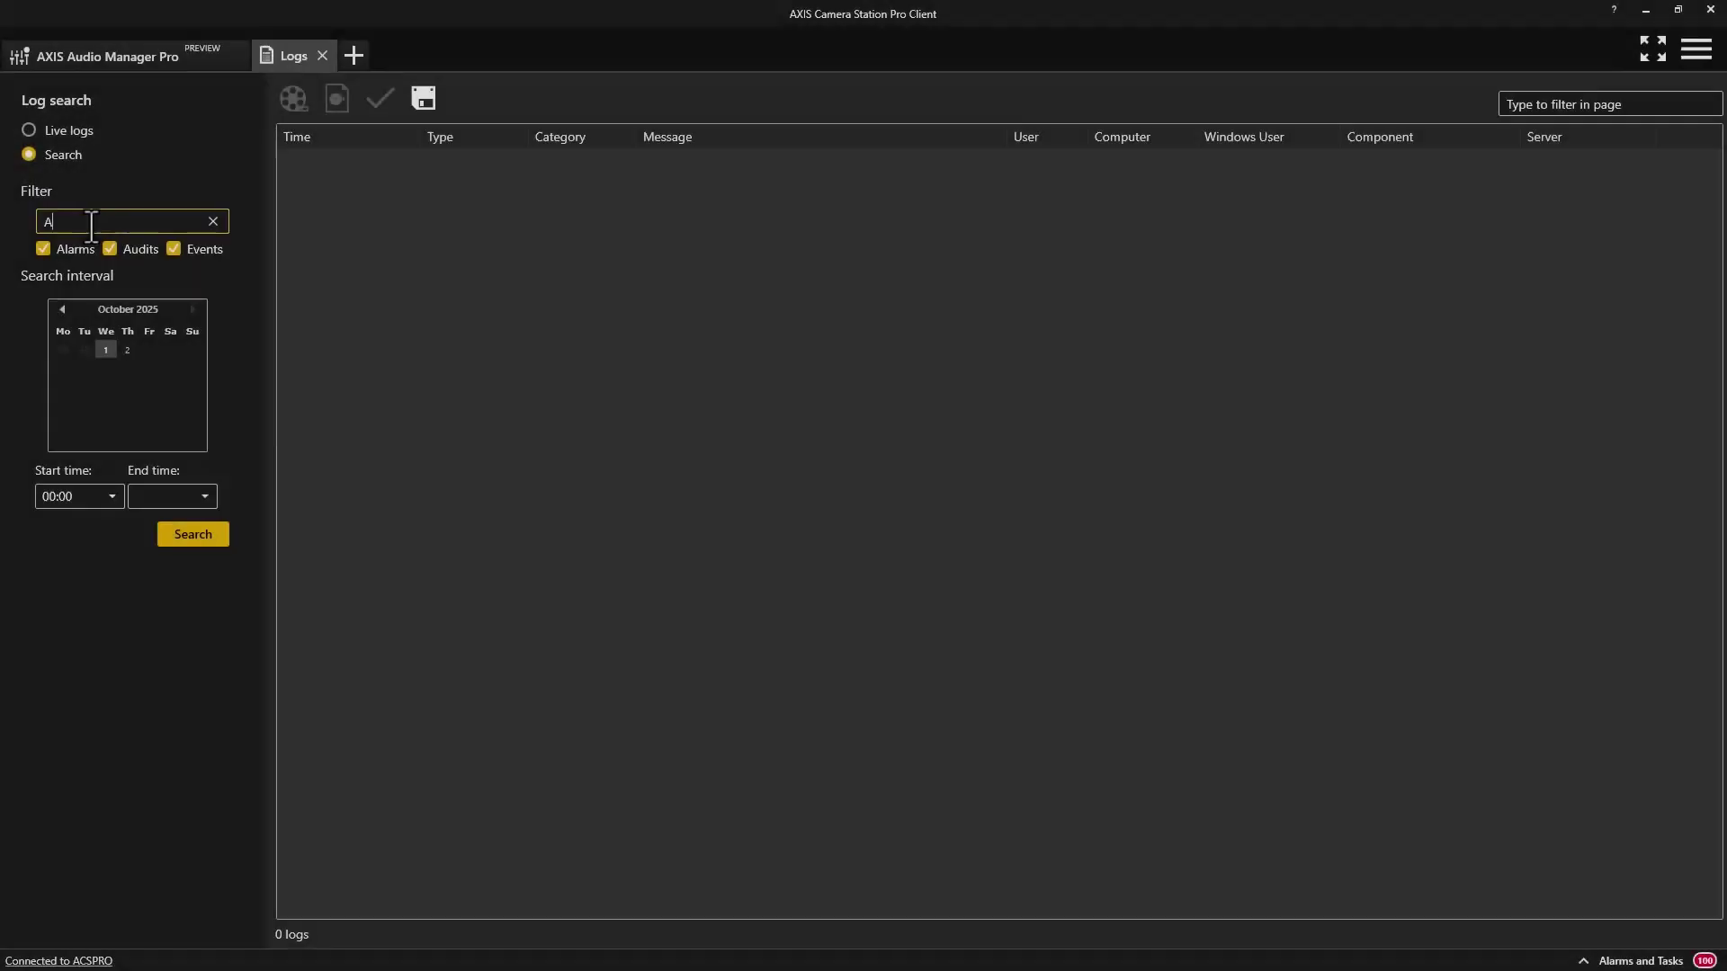
# Filter the logs for AUDIO entries and run the search.
pyautogui.write('DIO')
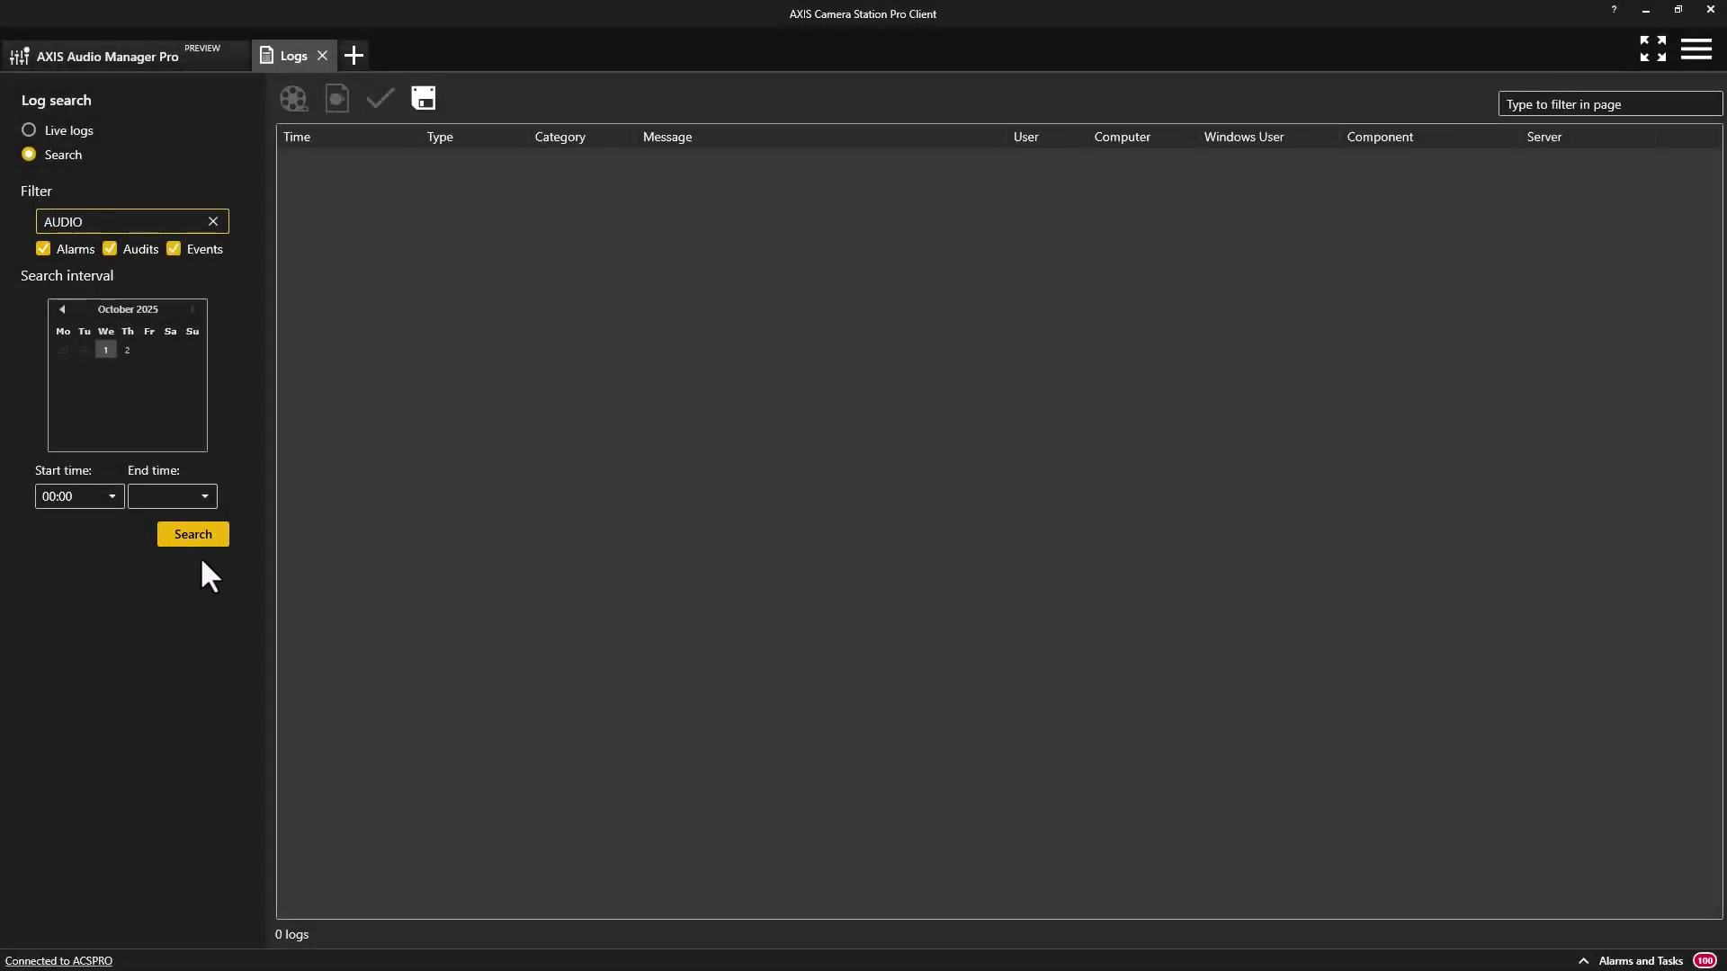
pyautogui.click(193, 534)
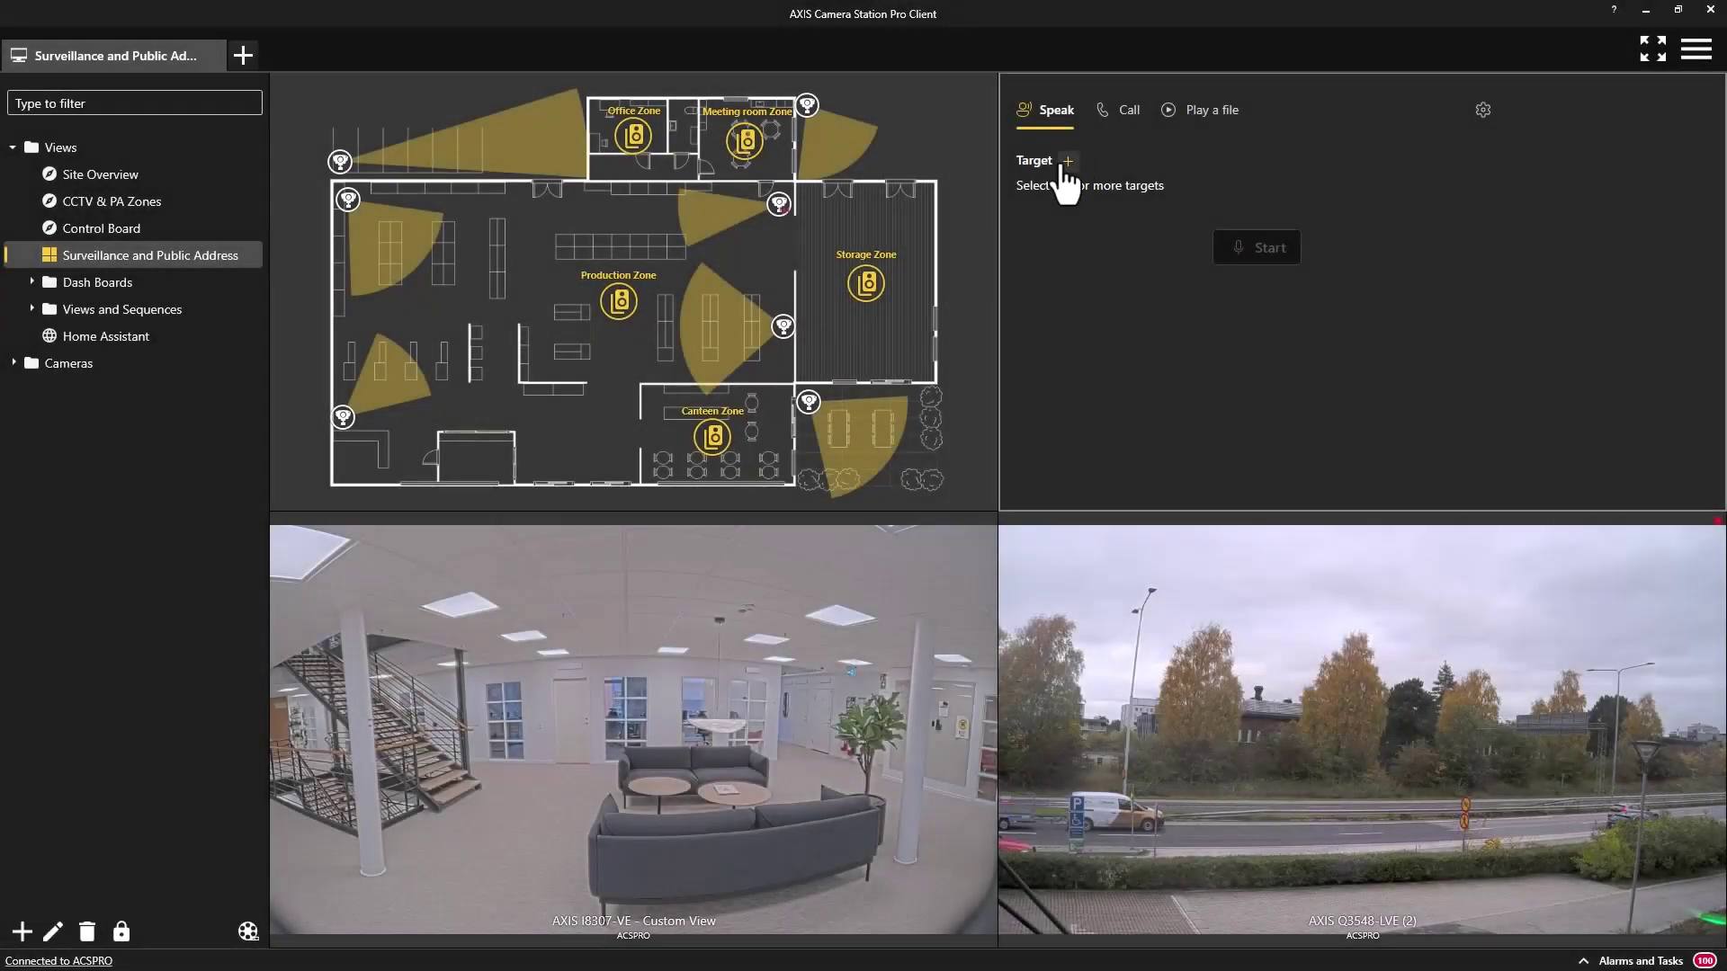
# Set the Speak panel target to All targets.
pyautogui.click(1067, 161)
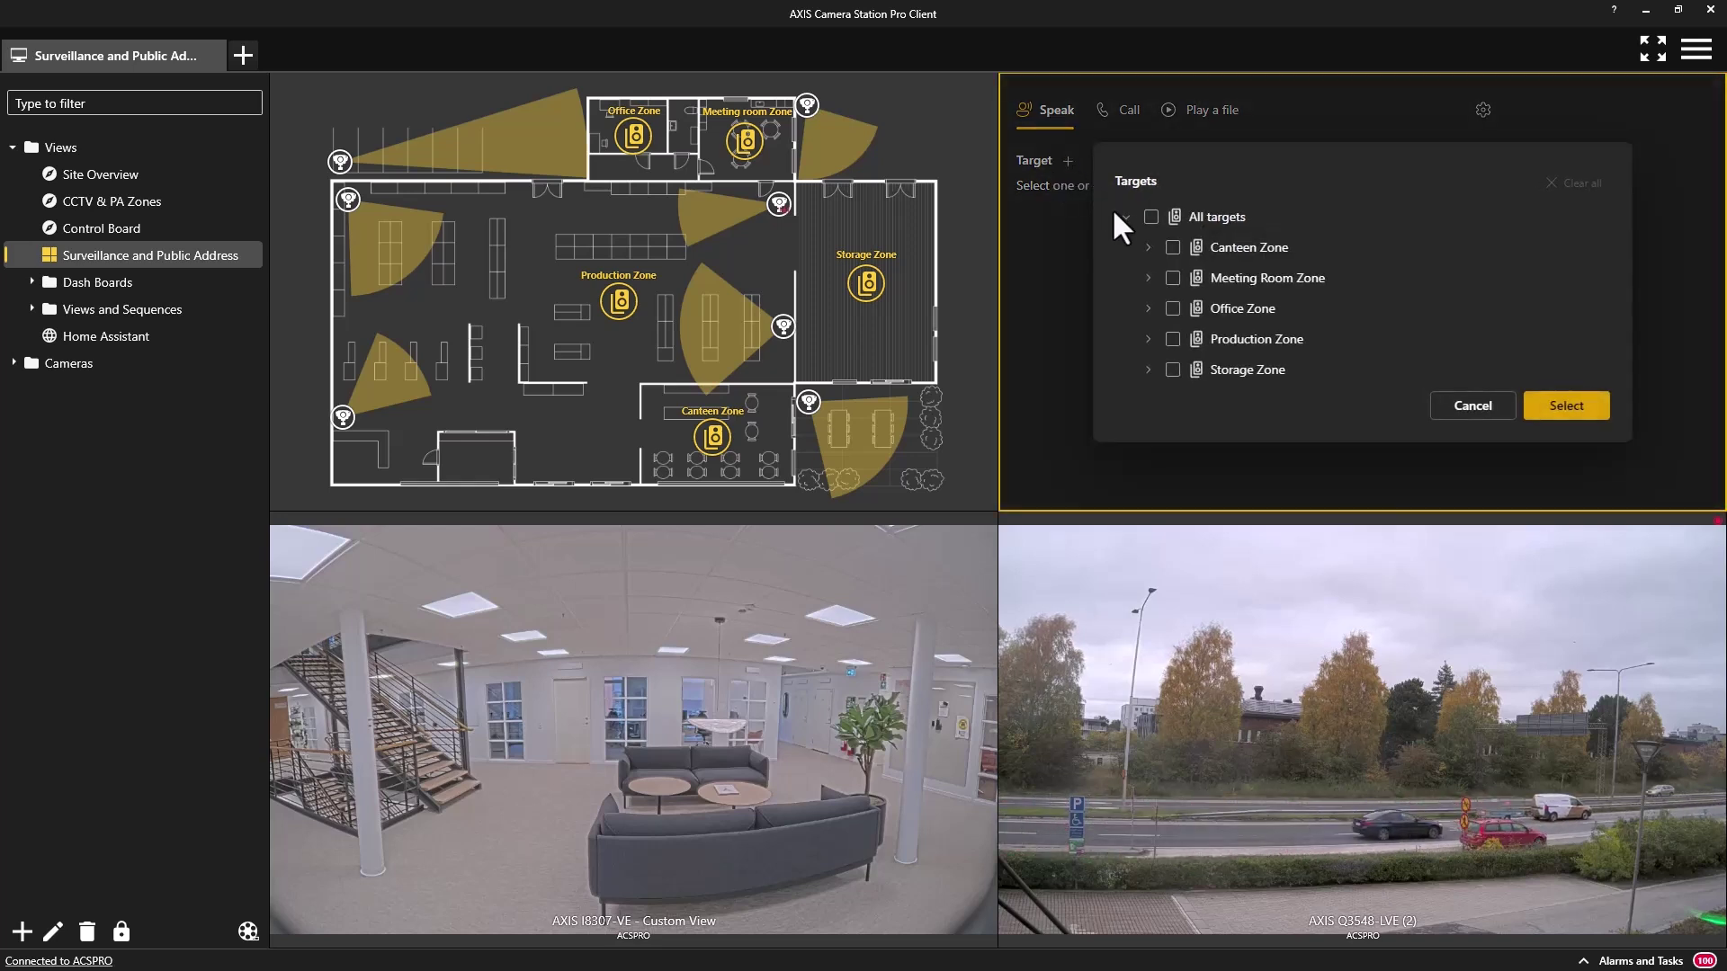
pyautogui.click(1152, 217)
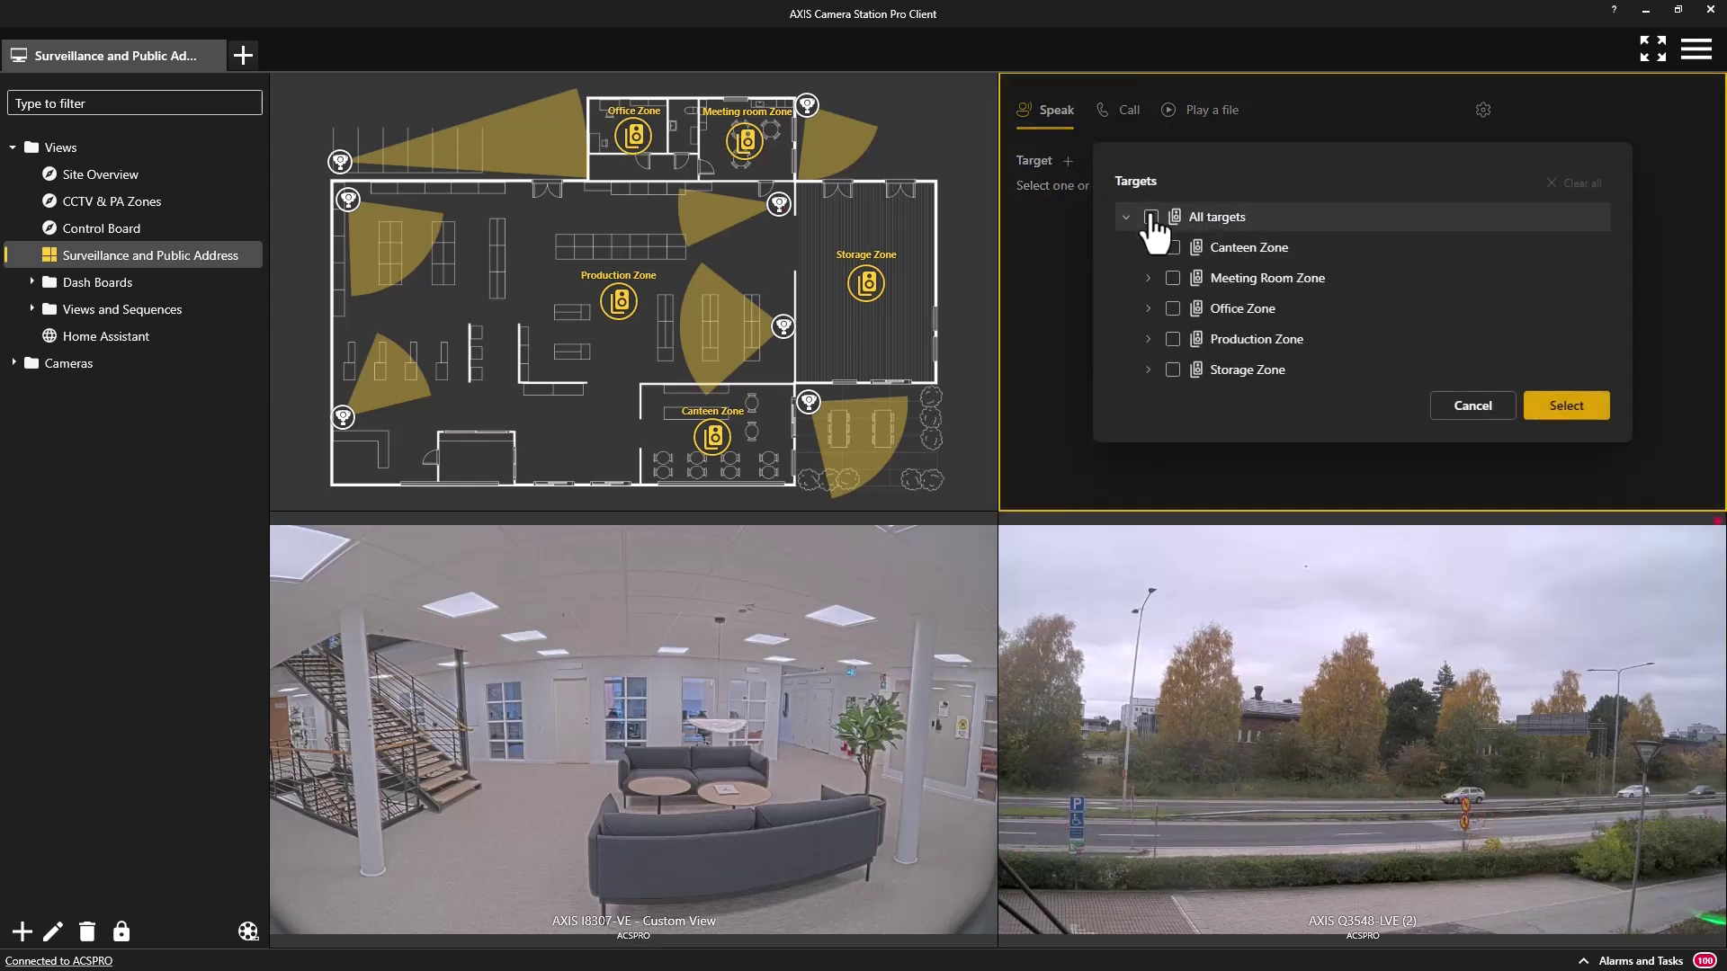
pyautogui.click(1566, 409)
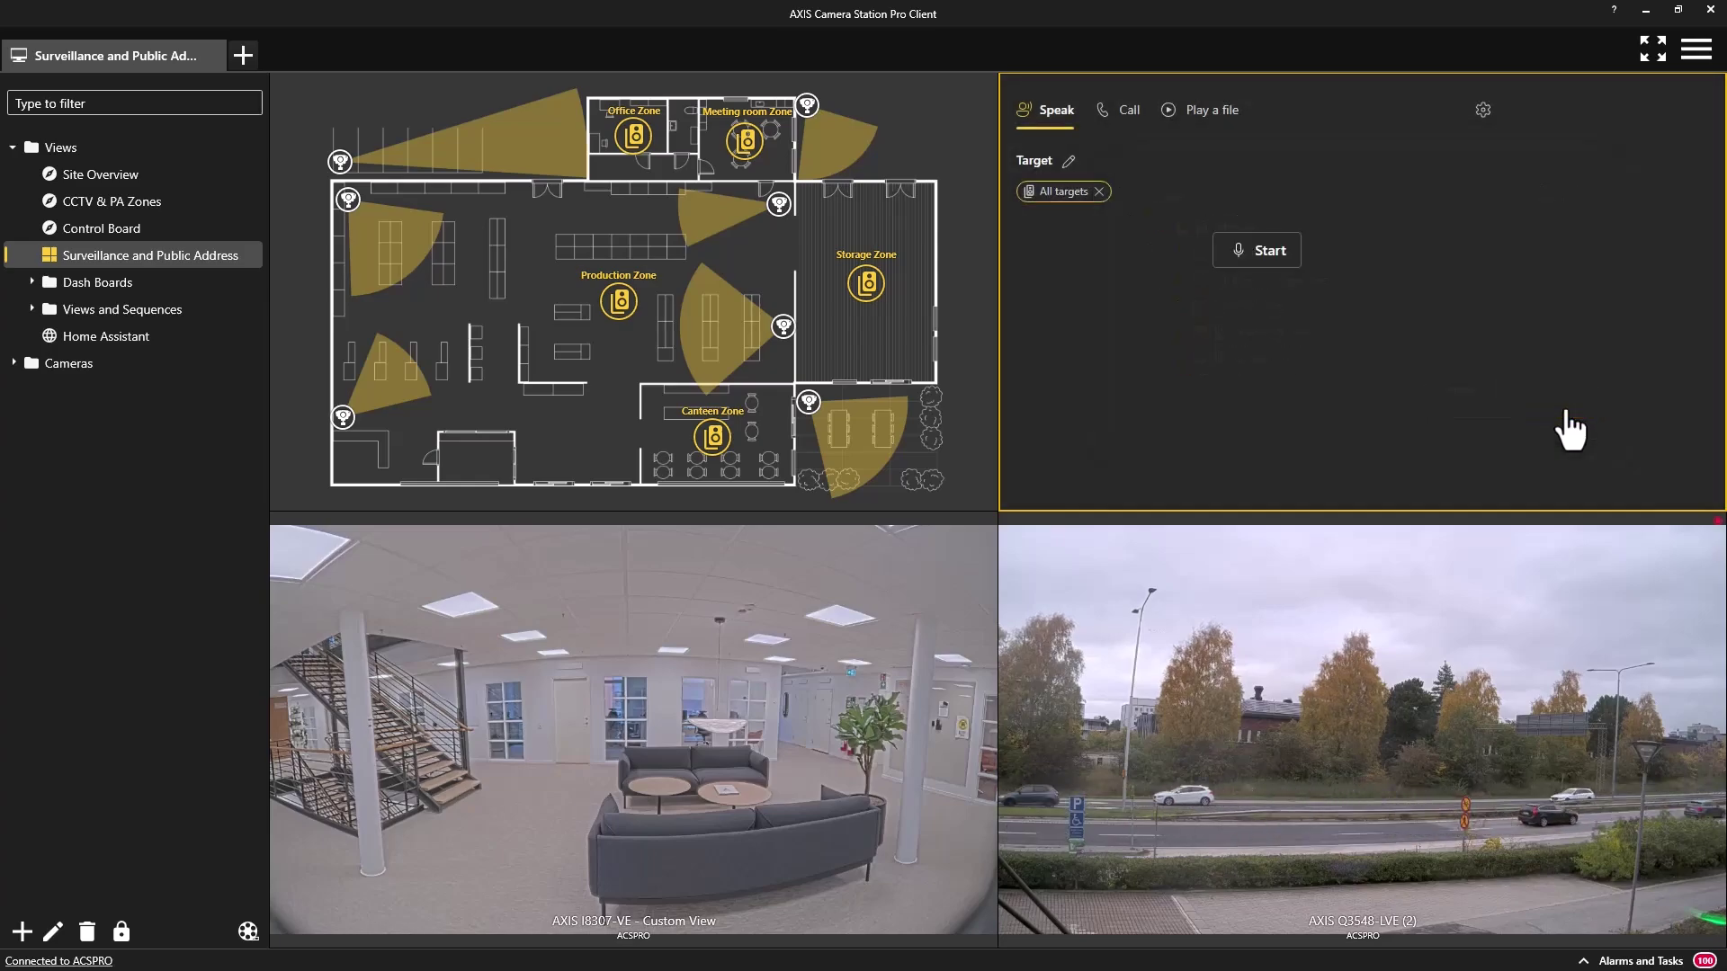